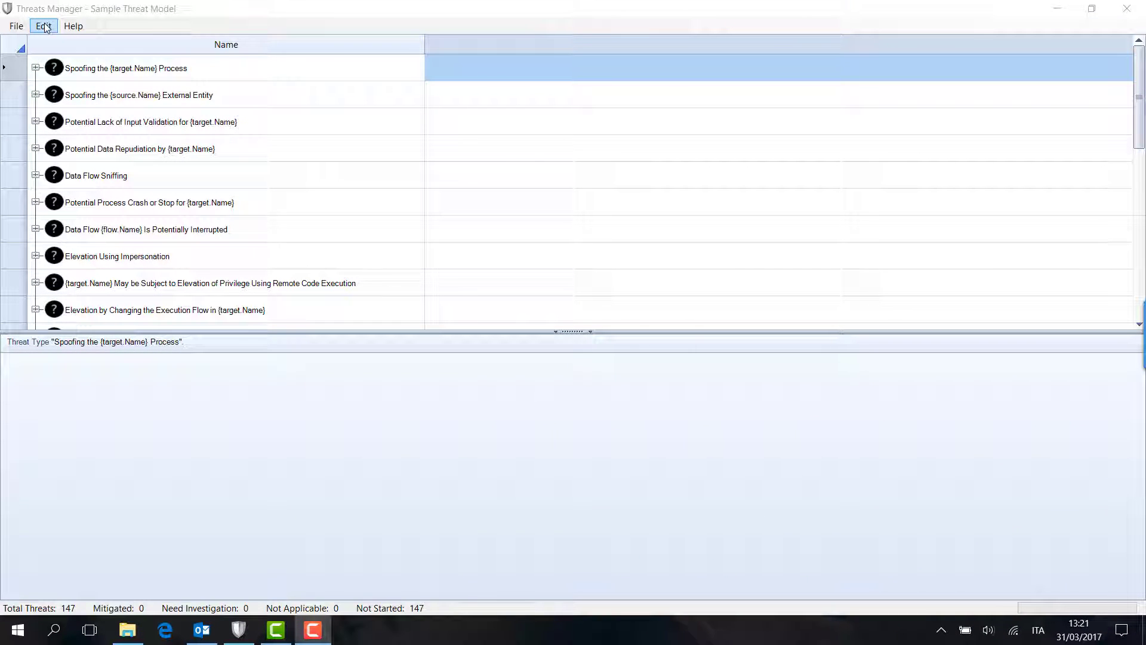
# Review the main and cloning property options, including the Priority Property choices, and leave the options without saving
pyautogui.click(47, 27)
pyautogui.click(48, 27)
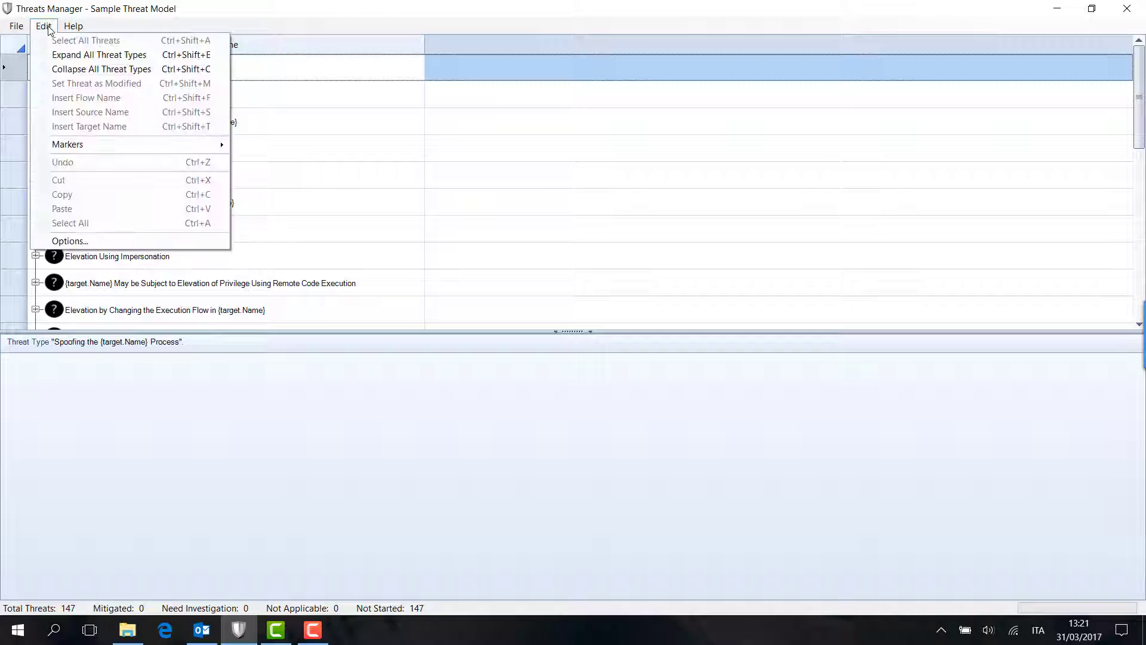
pyautogui.click(125, 242)
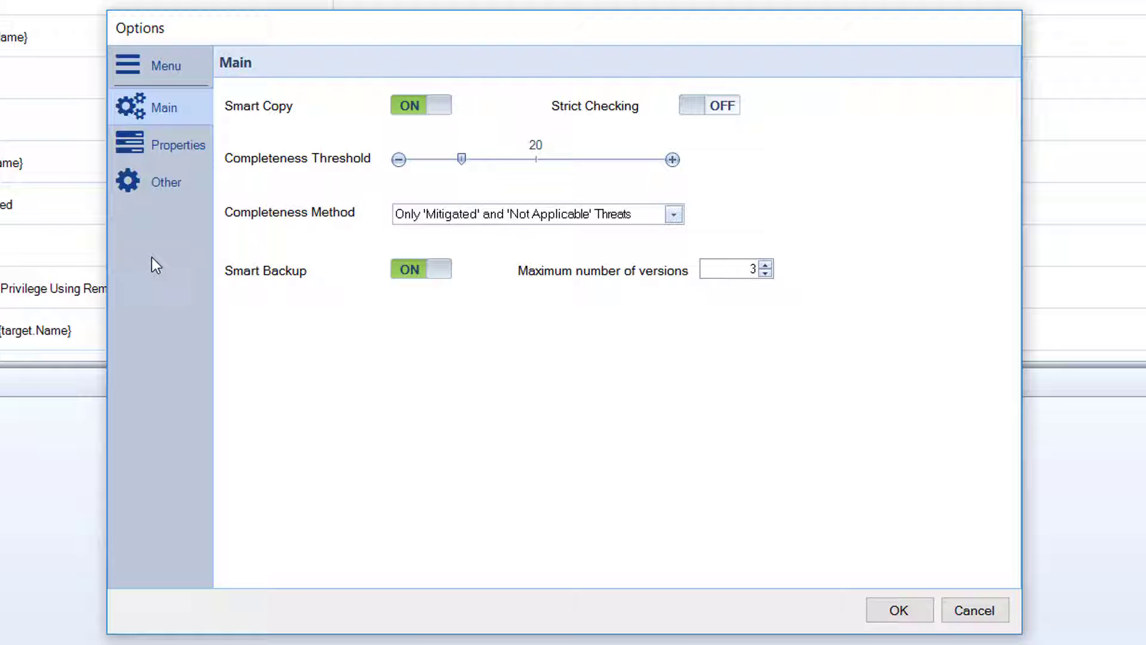
pyautogui.click(163, 148)
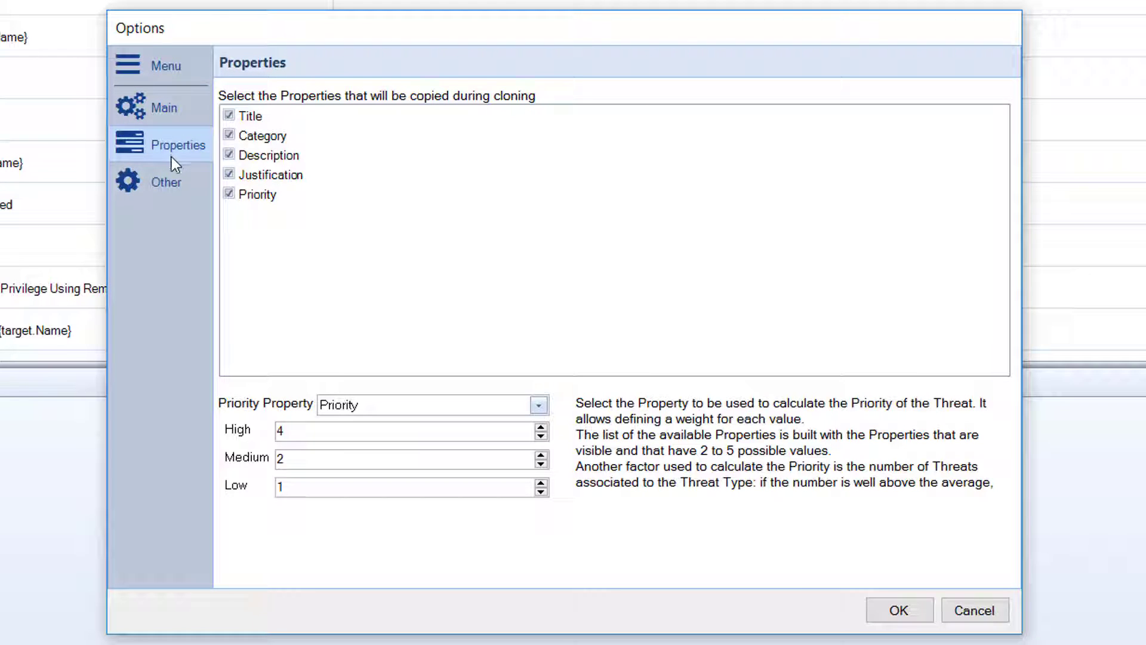
pyautogui.click(476, 407)
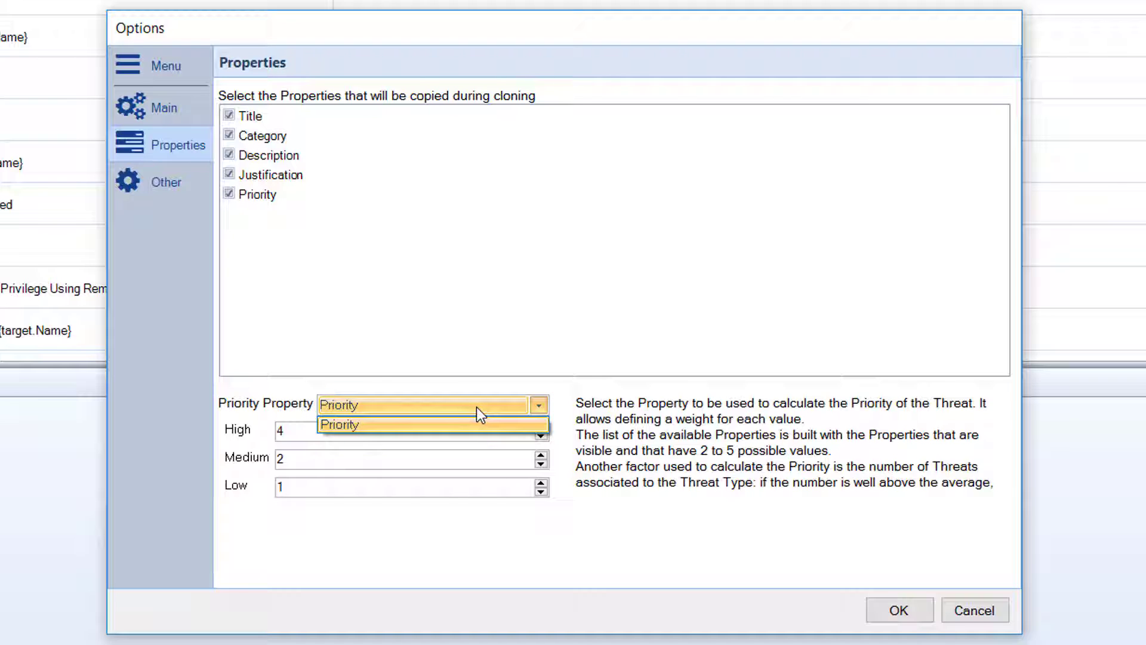
pyautogui.click(471, 425)
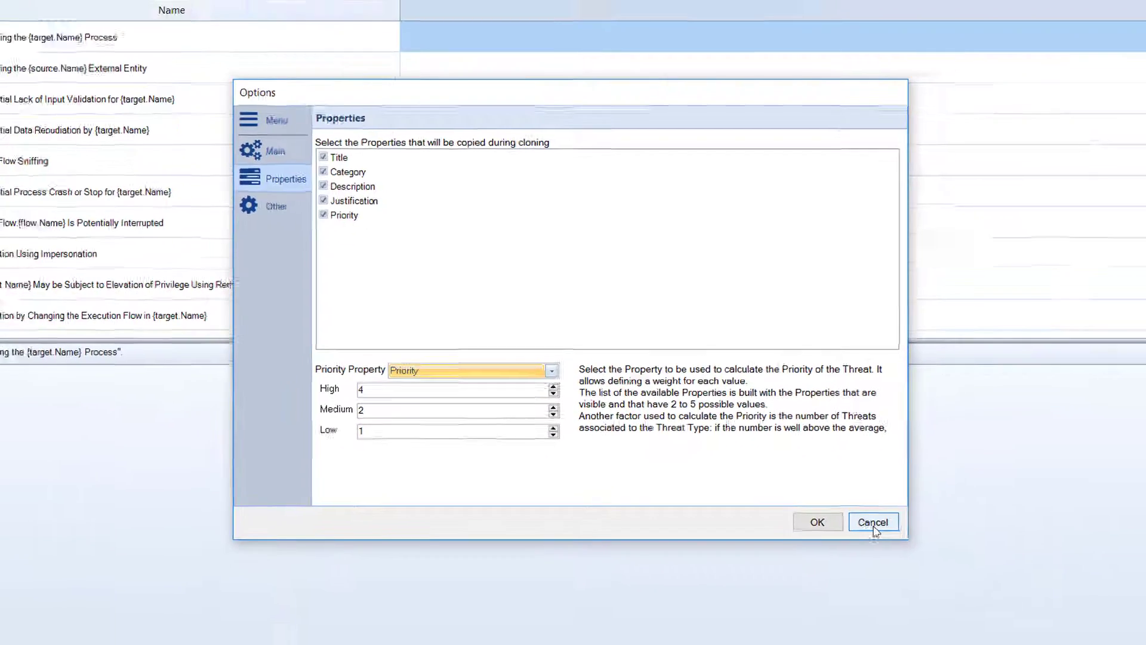
pyautogui.click(976, 618)
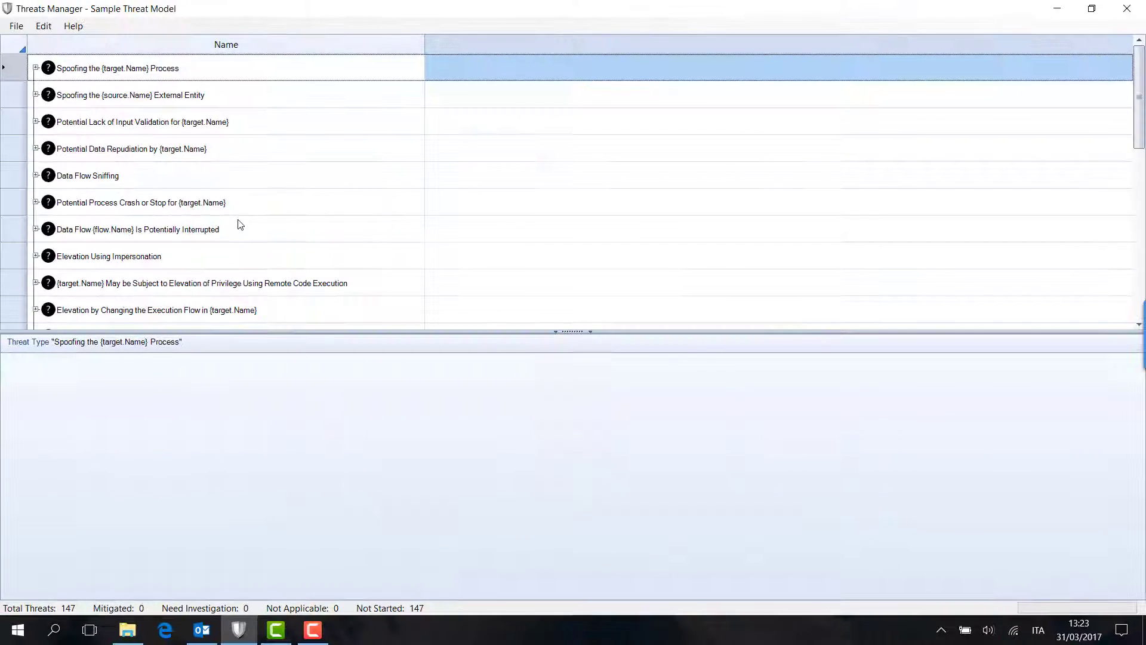
# Expand the threat type "Spoofing the {target.Name} Process" and show the details of its Request threat from Human User to Front-End
pyautogui.click(36, 68)
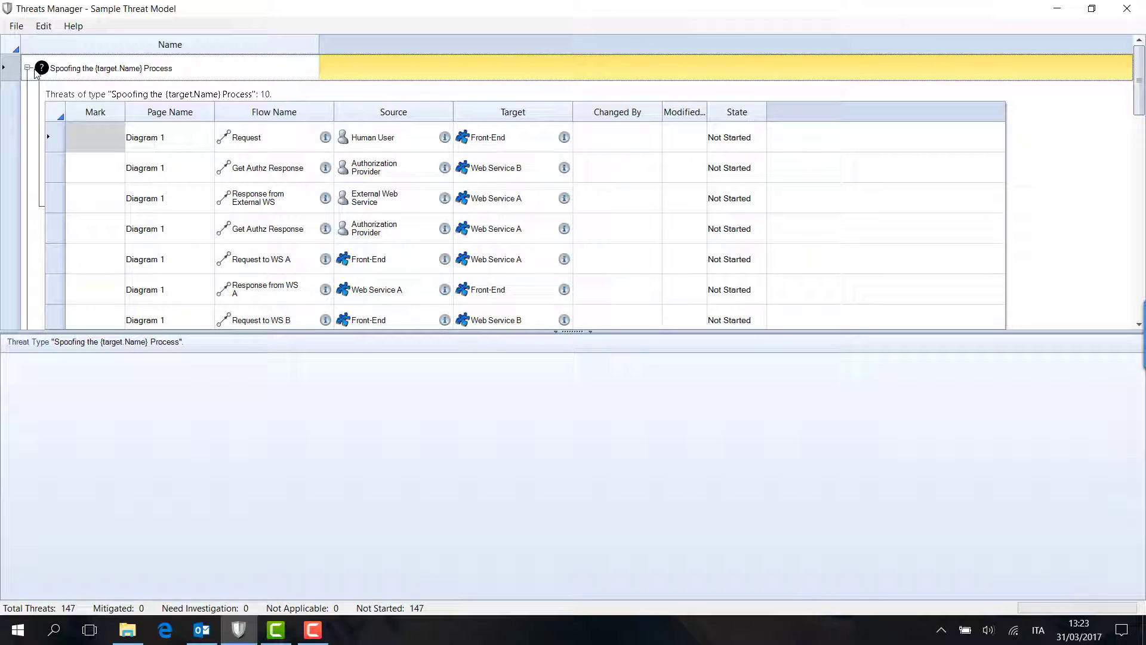
pyautogui.click(215, 331)
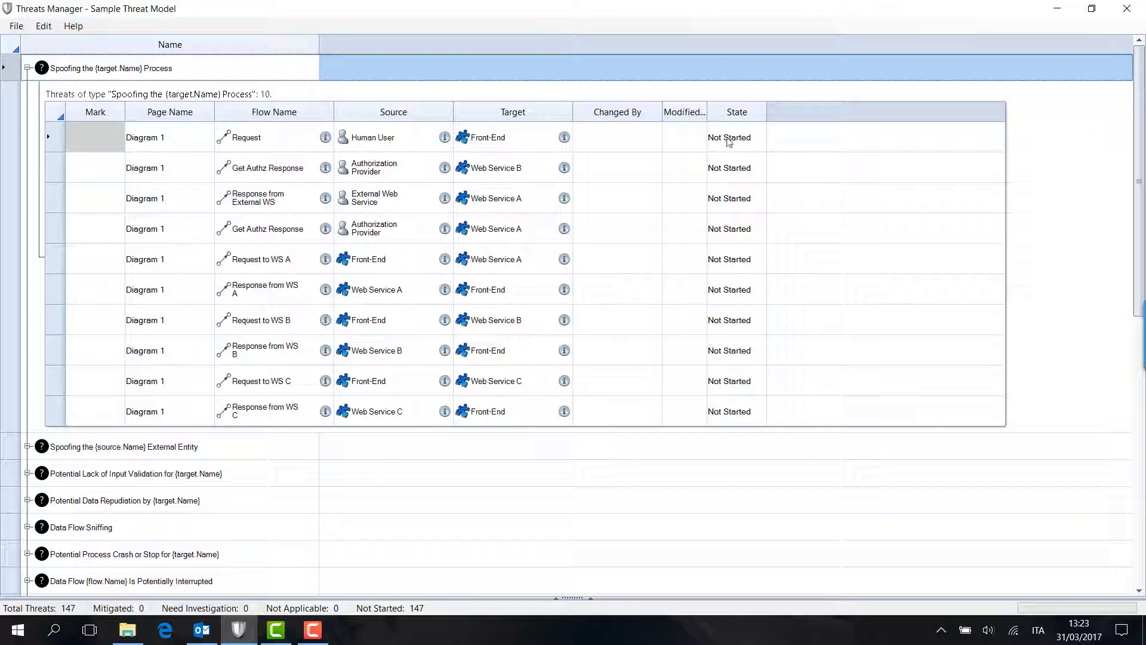
pyautogui.click(411, 599)
pyautogui.click(94, 148)
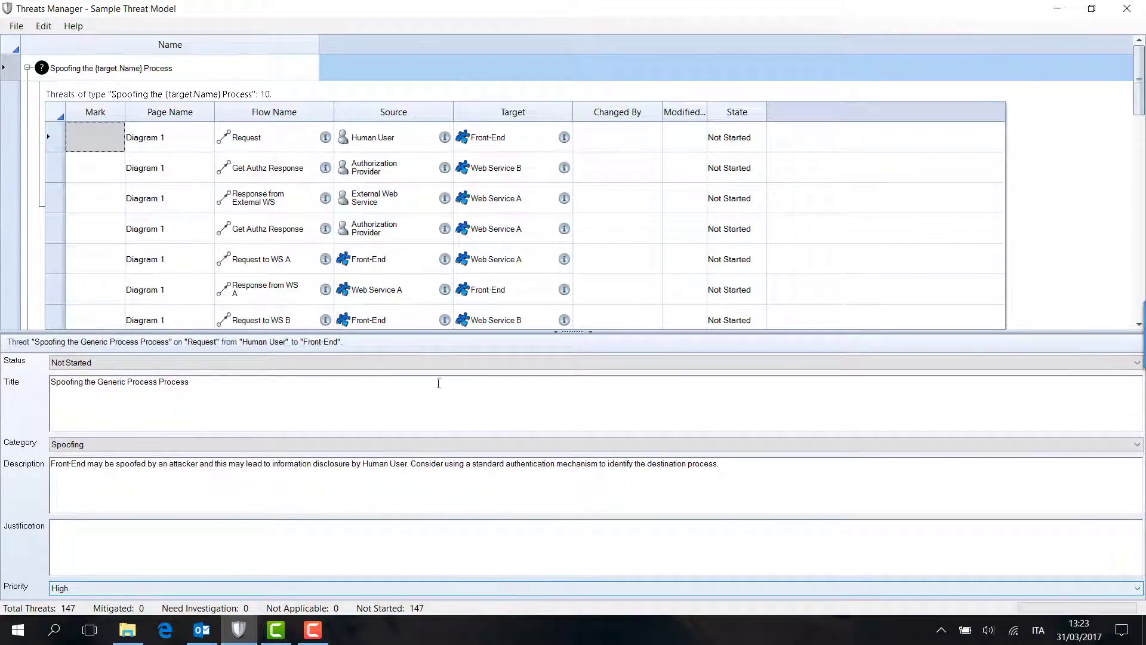
# Enlarge the threat list, widen the Modified At column to fit its heading, and restore the details of the Request threat
pyautogui.click(576, 331)
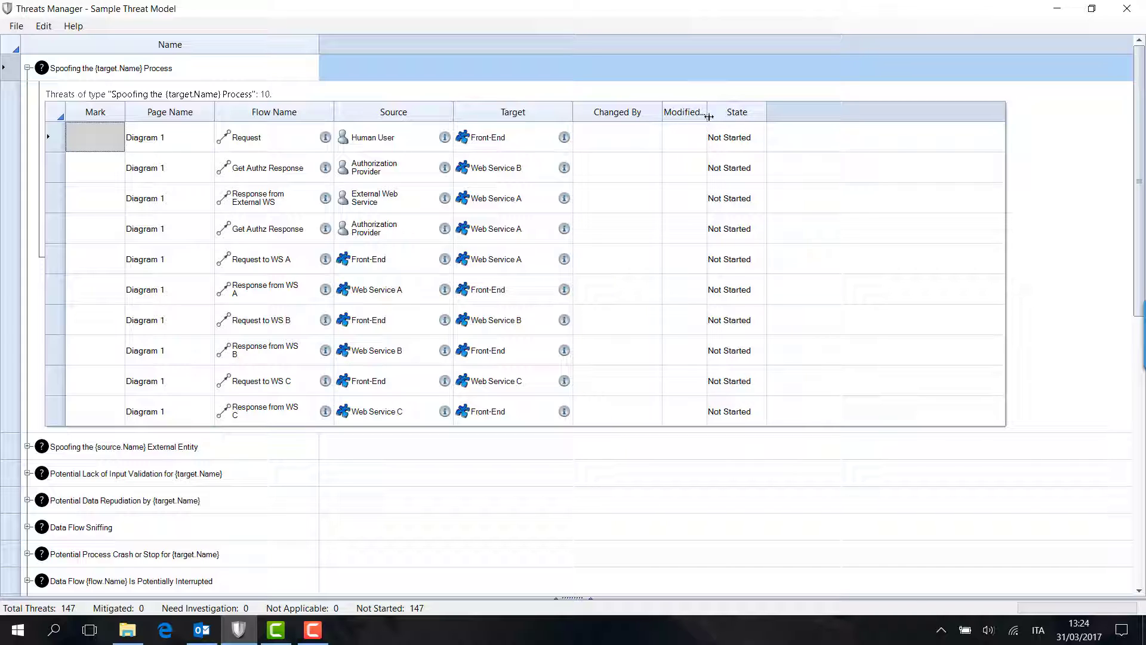
pyautogui.moveTo(708, 112); pyautogui.dragTo(734, 112)
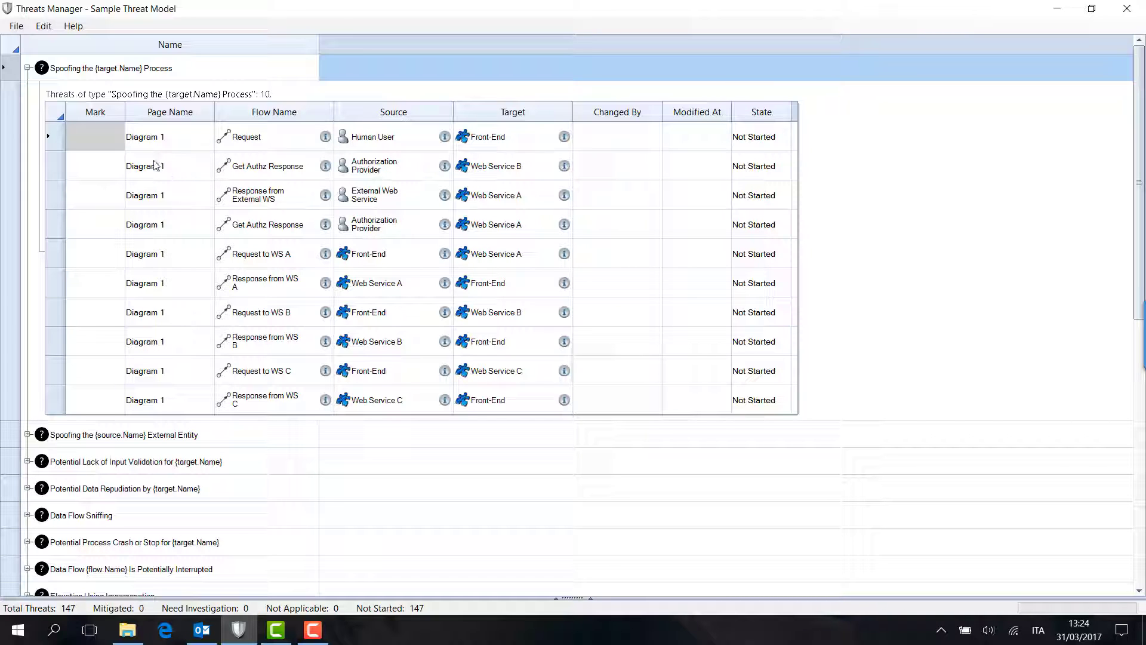
pyautogui.click(115, 132)
pyautogui.click(572, 597)
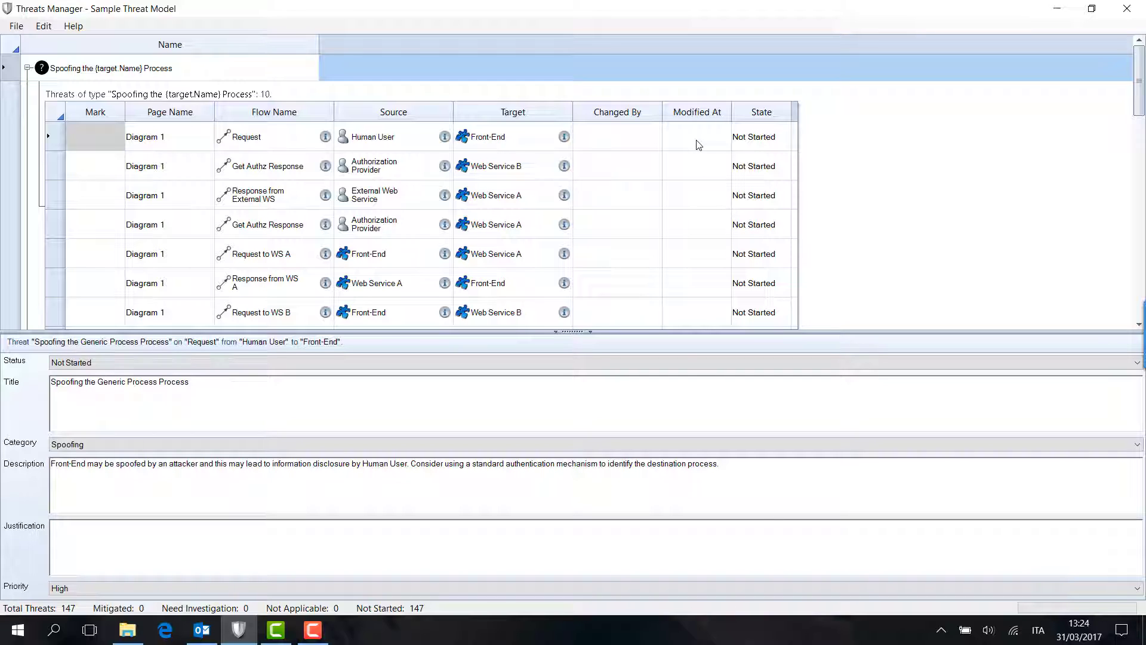
# Change the status of the Request threat to Needs Investigation and back to Not Started
pyautogui.click(341, 364)
pyautogui.click(338, 385)
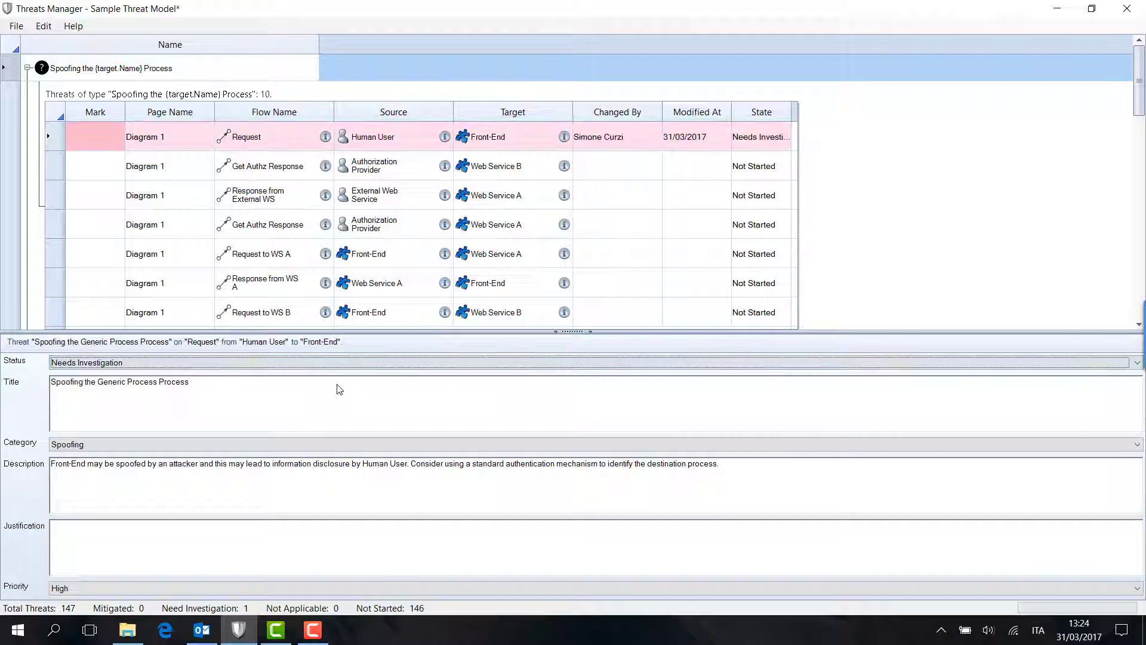
pyautogui.click(600, 366)
pyautogui.click(601, 375)
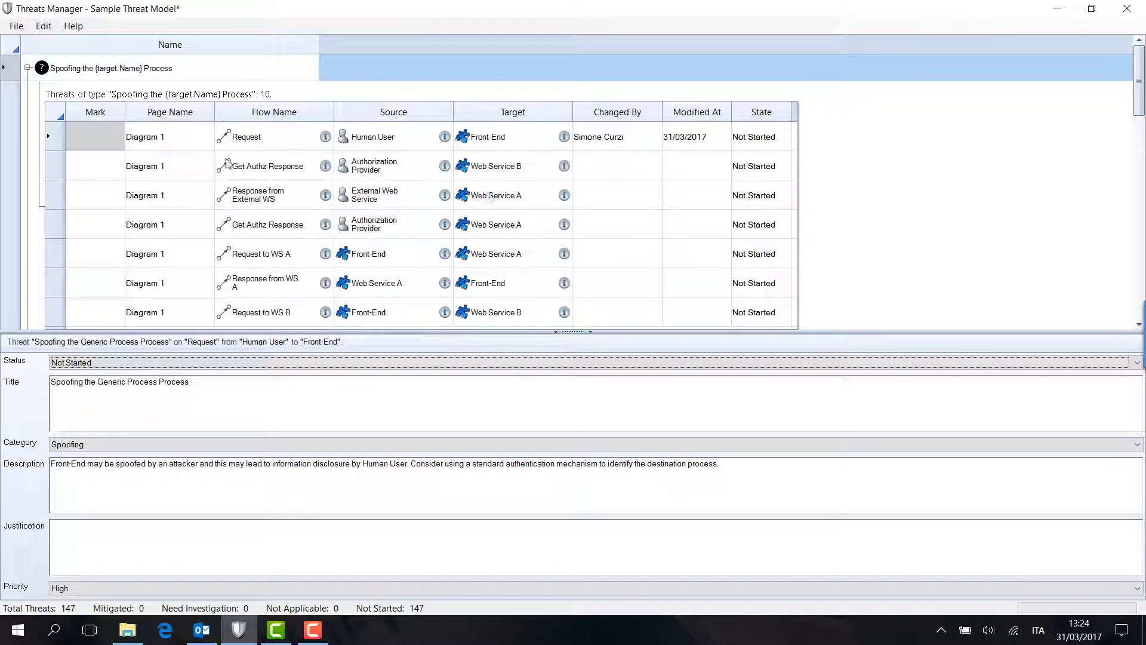
pyautogui.click(97, 137)
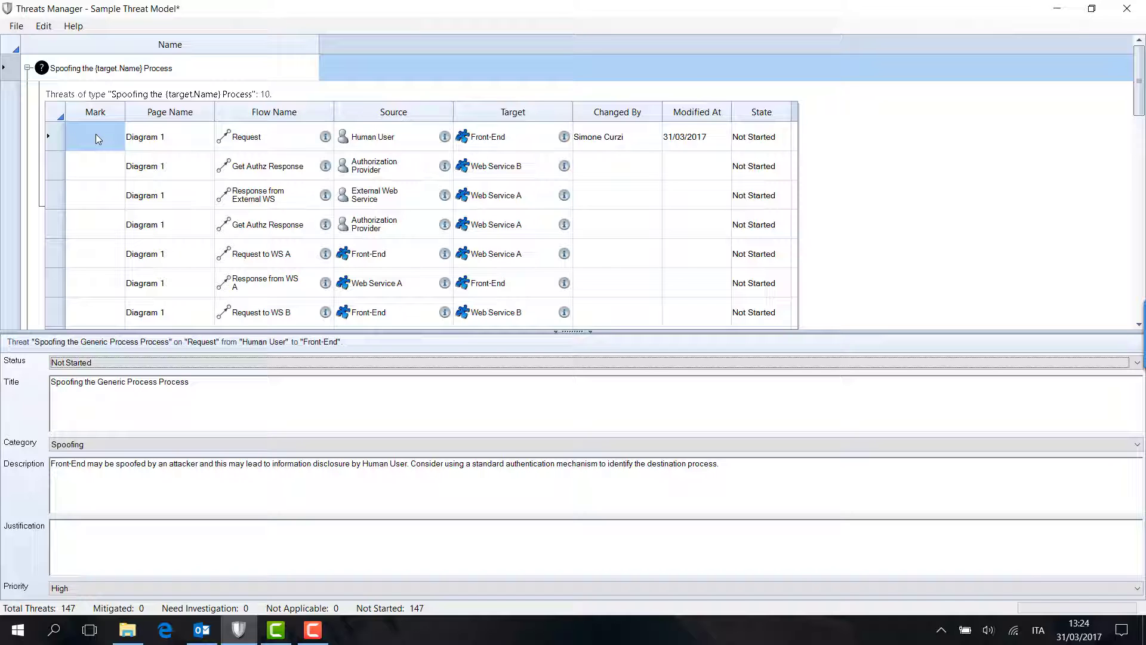
# Set the remaining threats of the type, from the first Get Authz Response to Response from WS C, as modified and collapse the type
pyautogui.click(60, 166)
pyautogui.scroll(-2, 81, 248)
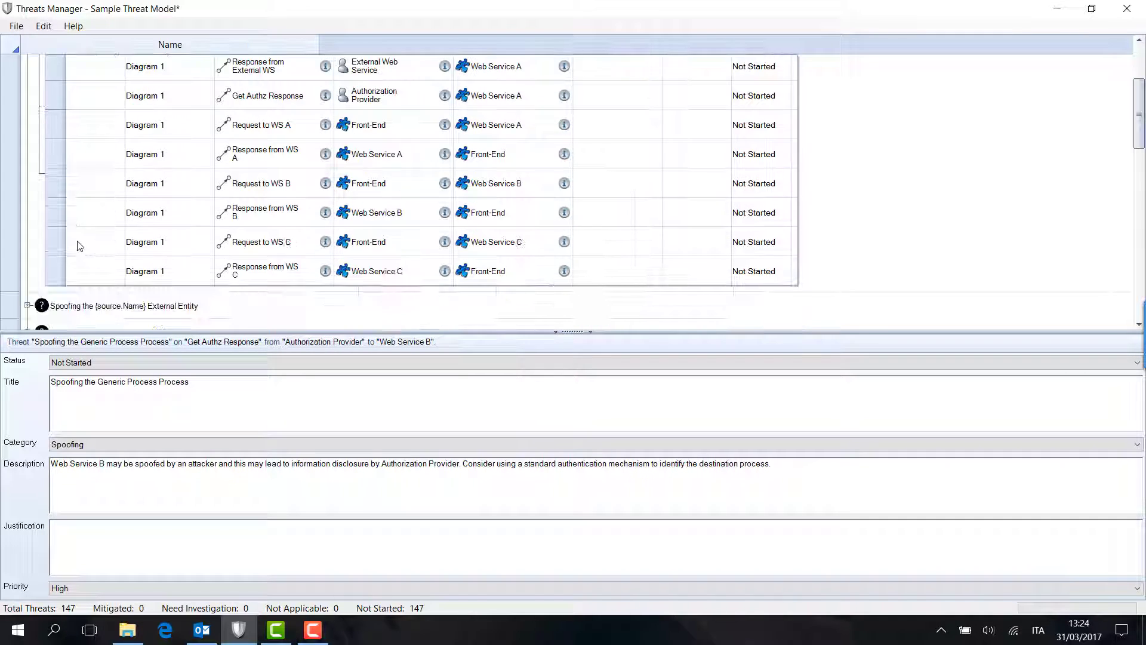
pyautogui.click(61, 270)
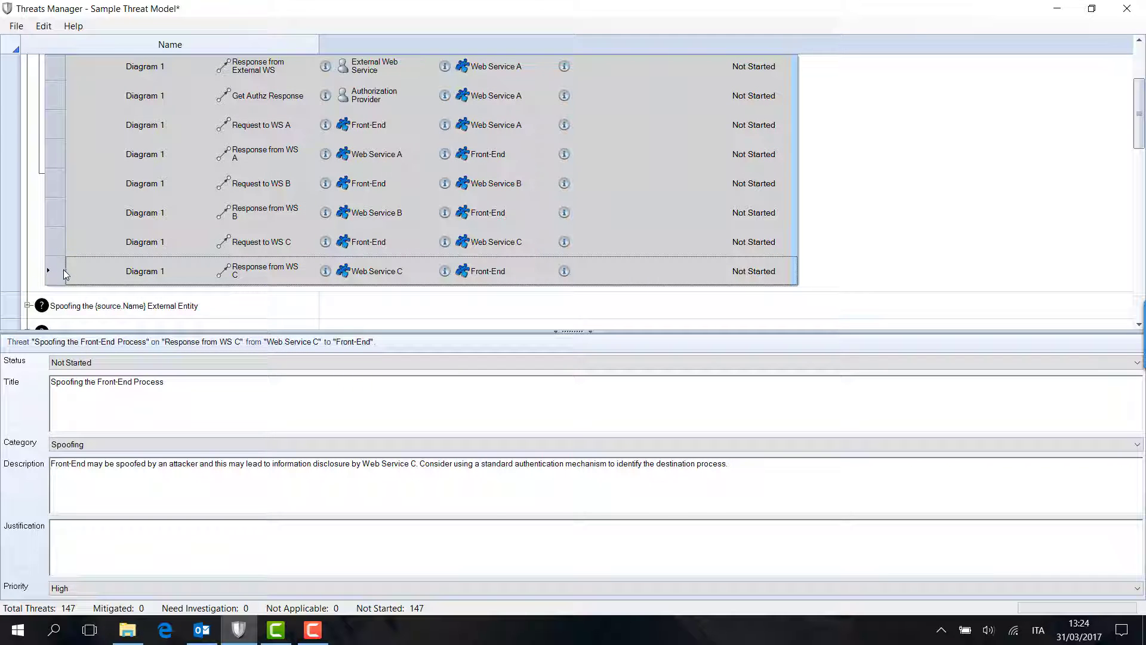
pyautogui.scroll(1, 89, 225)
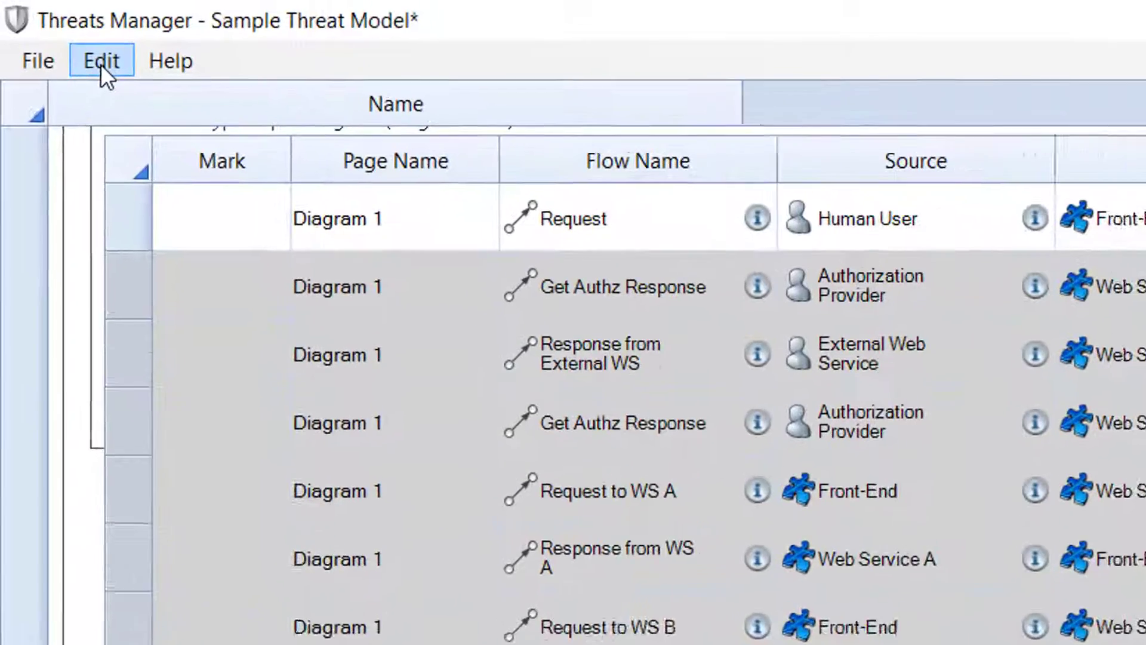
pyautogui.click(44, 26)
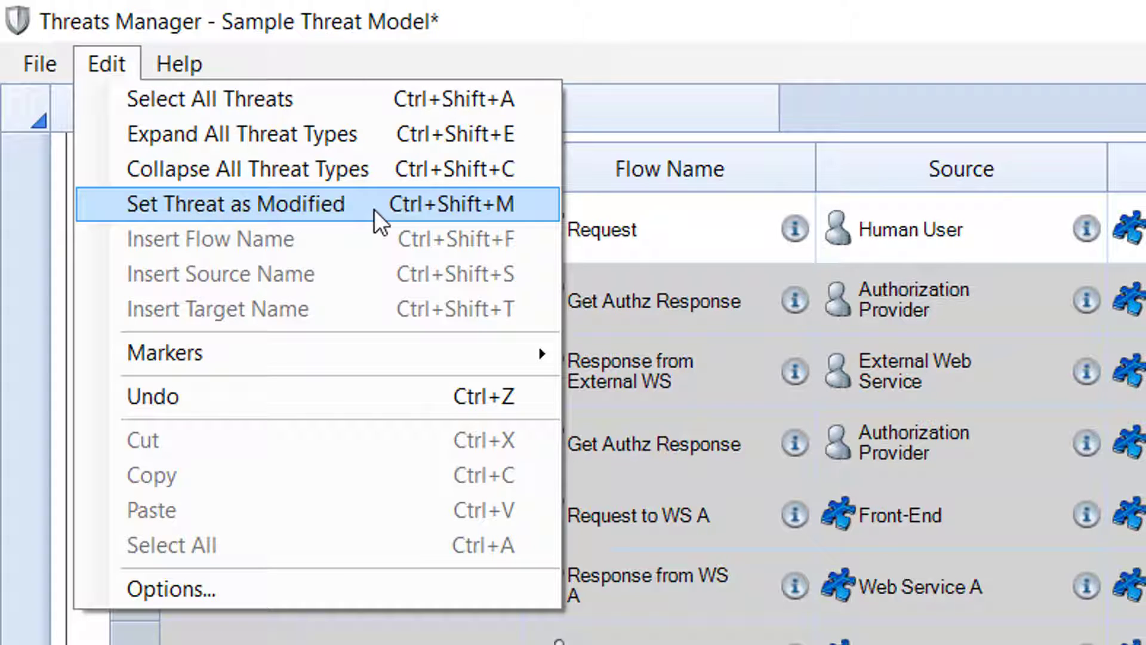
pyautogui.click(545, 208)
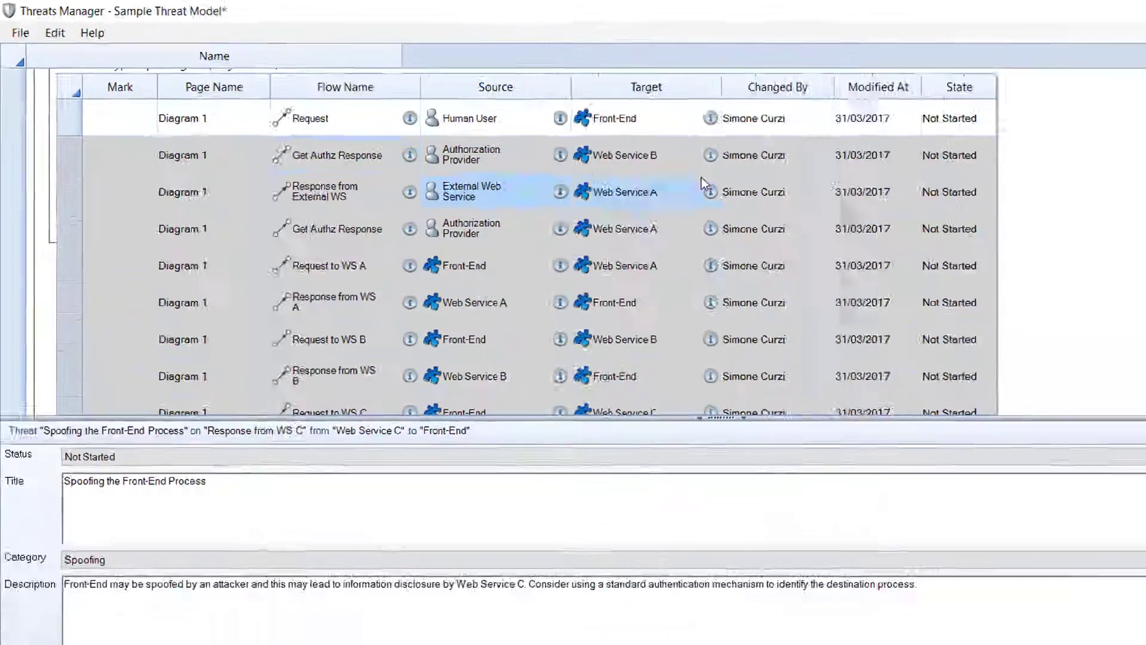
pyautogui.scroll(-2, 680, 272)
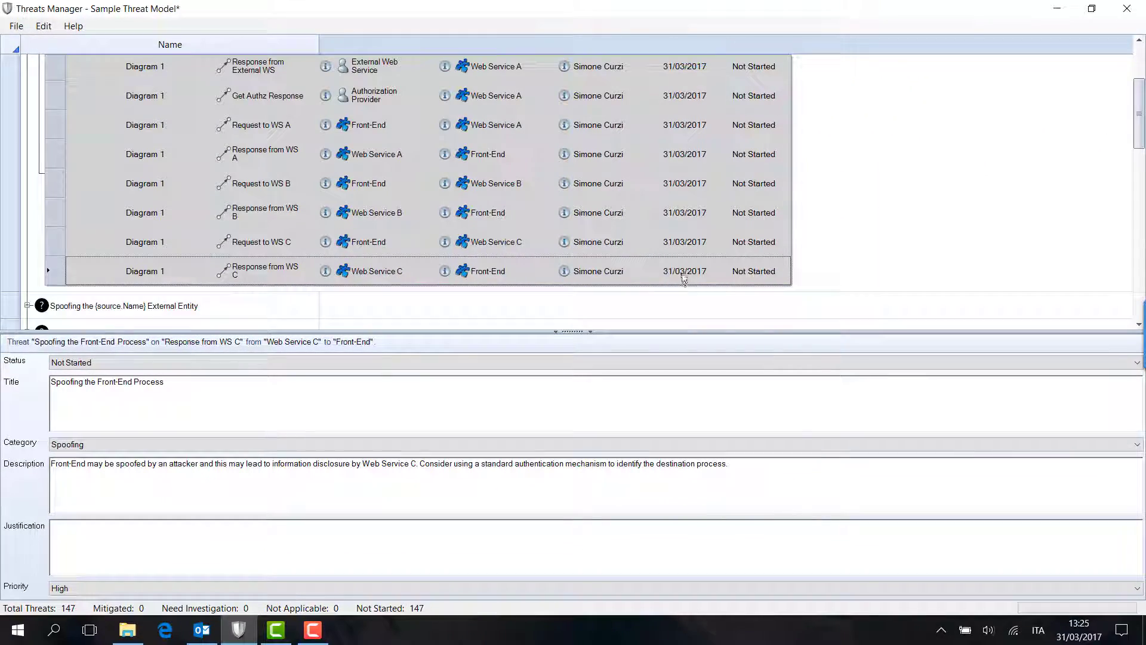
pyautogui.scroll(3, 685, 268)
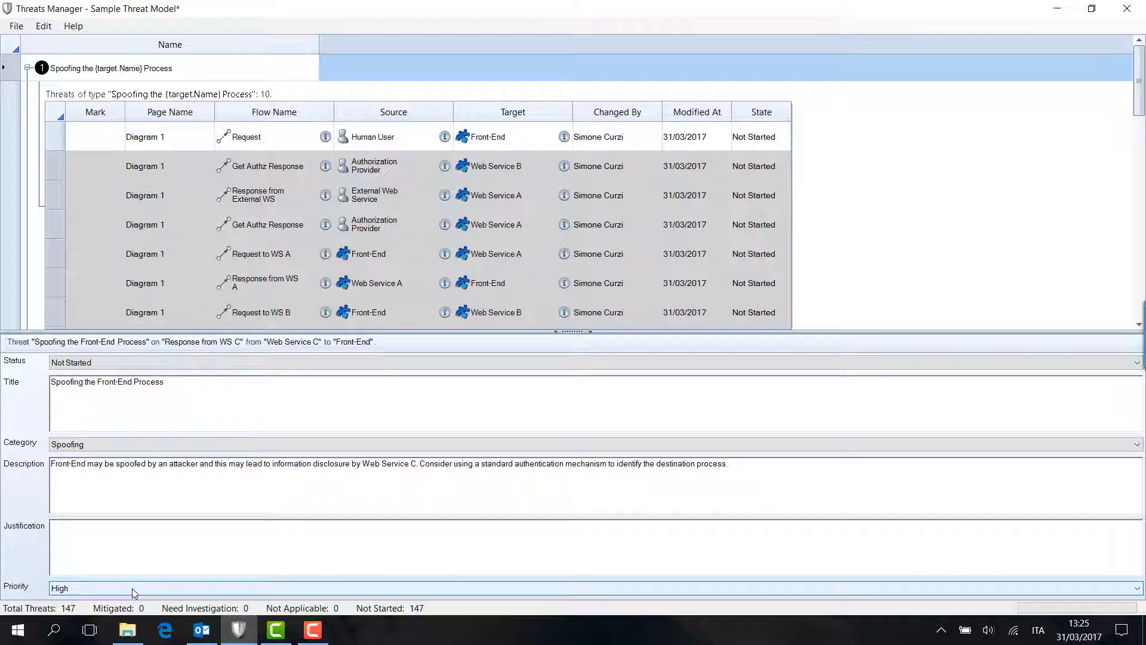
pyautogui.click(97, 283)
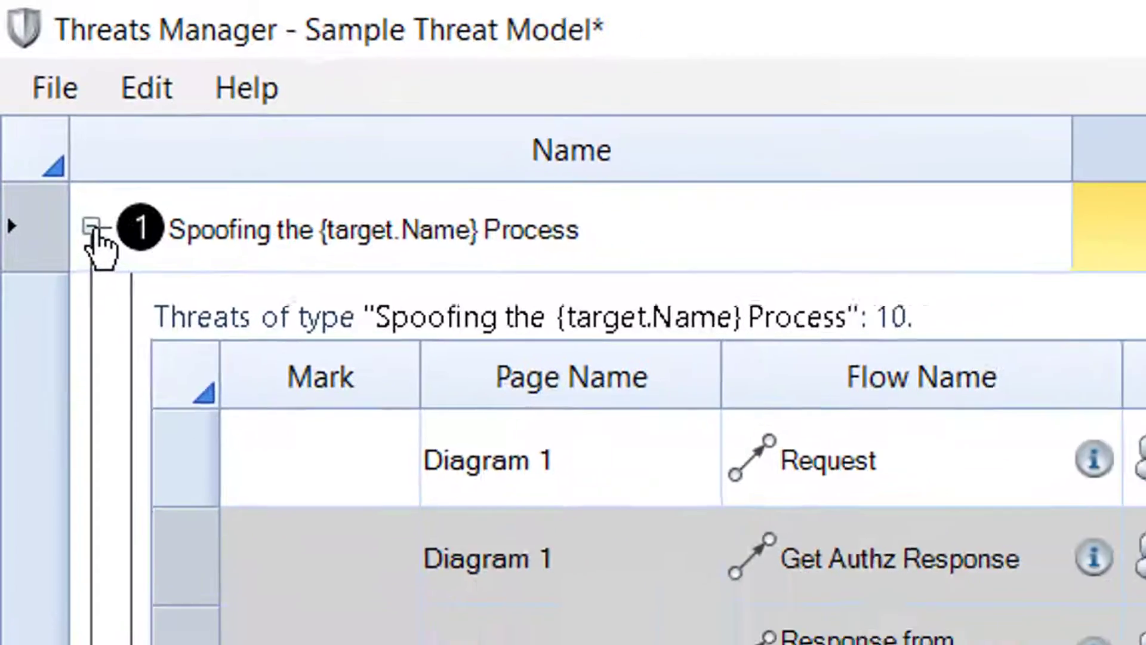
pyautogui.click(103, 253)
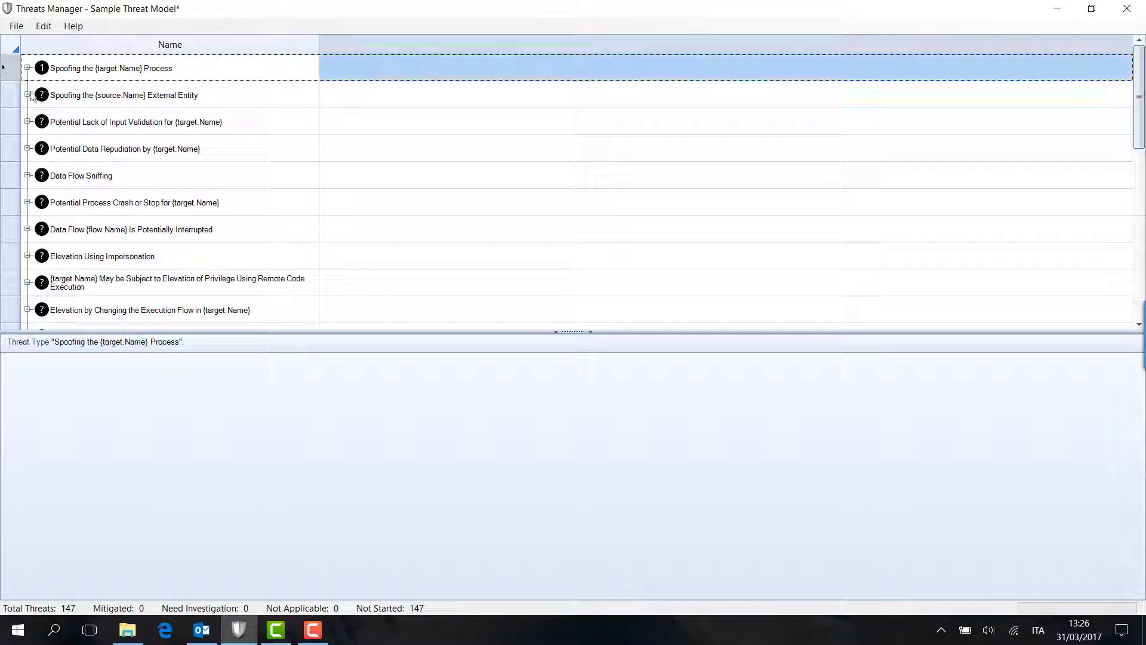
# Set the priority of the Request threat under "Spoofing the {source.Name} External Entity" to Medium
pyautogui.click(28, 95)
pyautogui.click(120, 161)
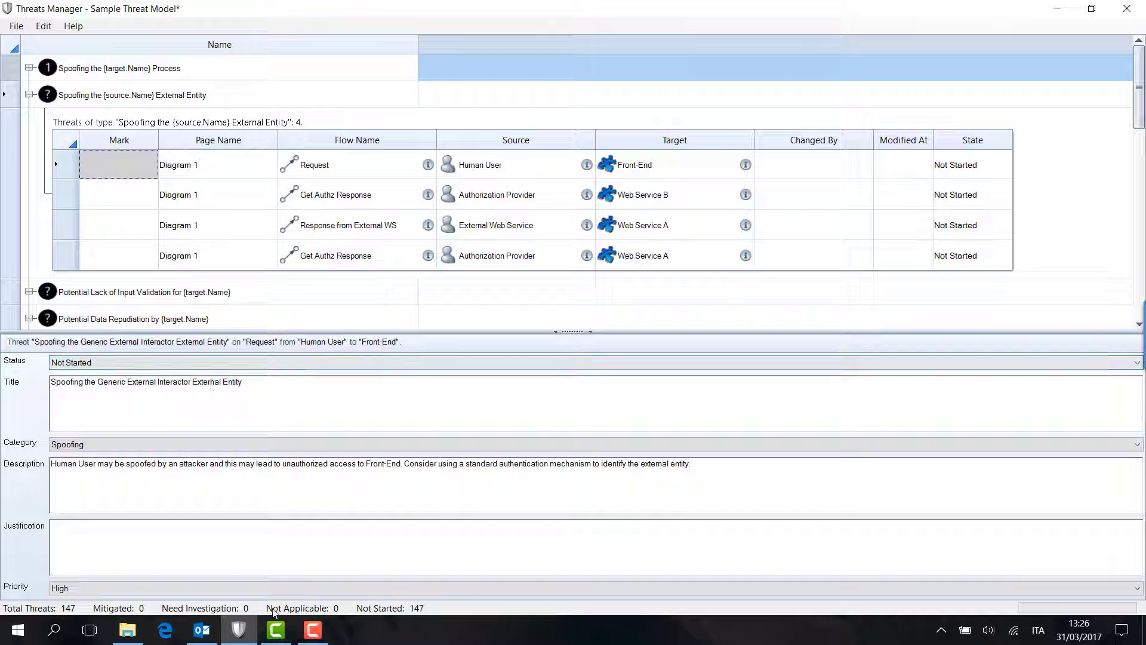
pyautogui.click(285, 588)
pyautogui.click(285, 610)
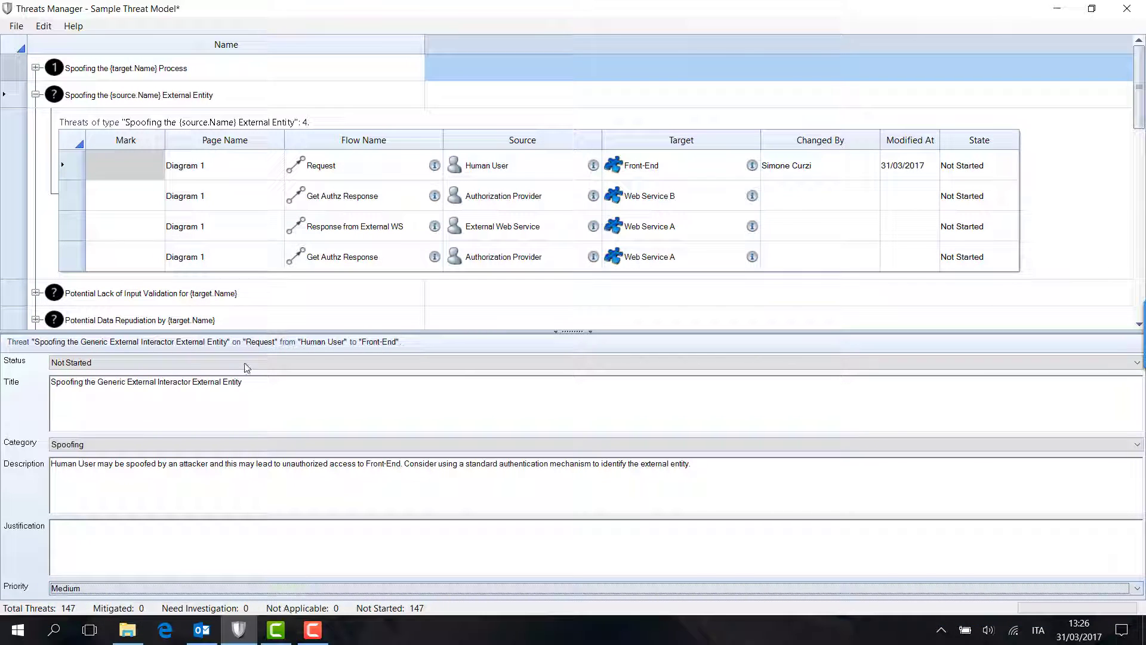
# Apply the Request threat's values to everything but blocked threats of the same type and collapse the type
pyautogui.rightClick(129, 169)
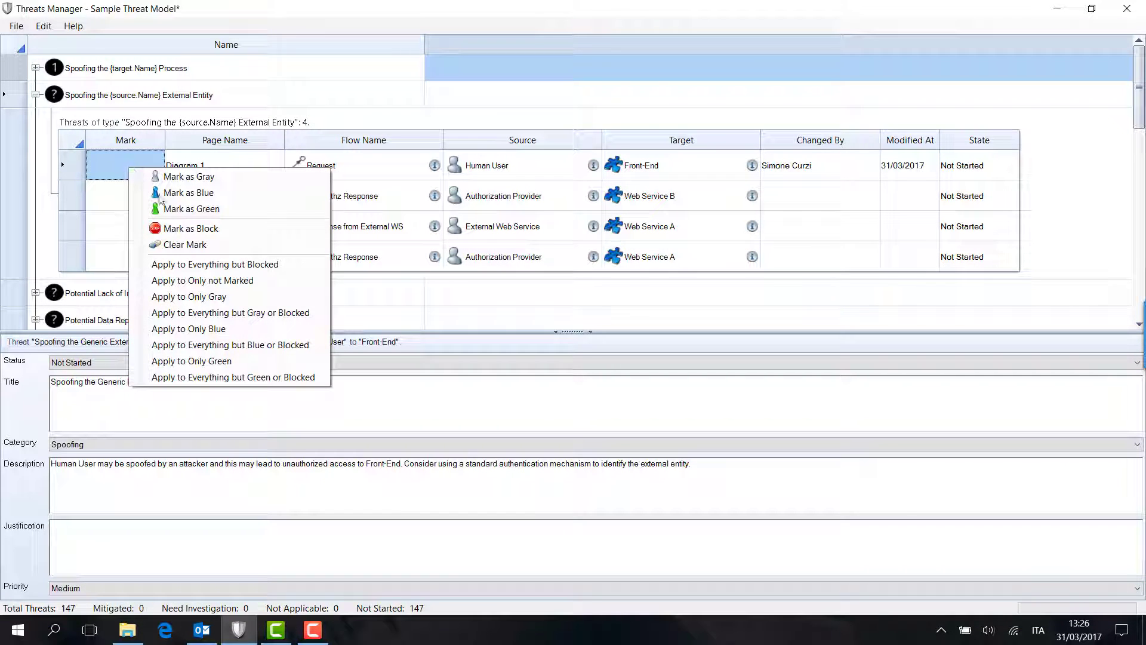
pyautogui.click(198, 269)
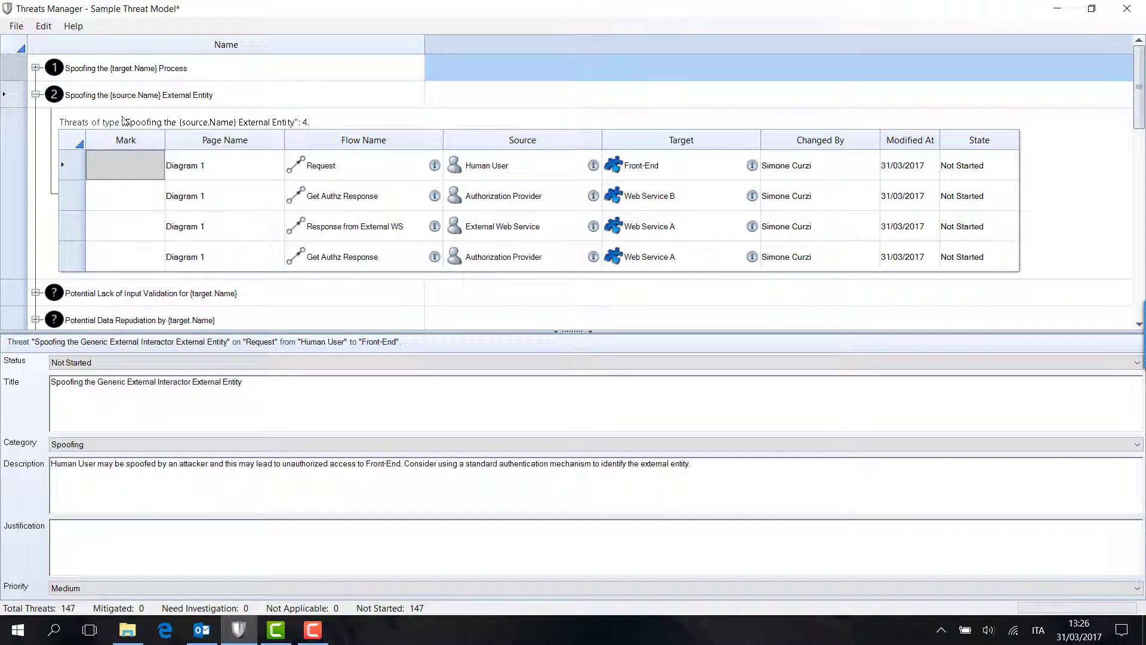
pyautogui.click(36, 95)
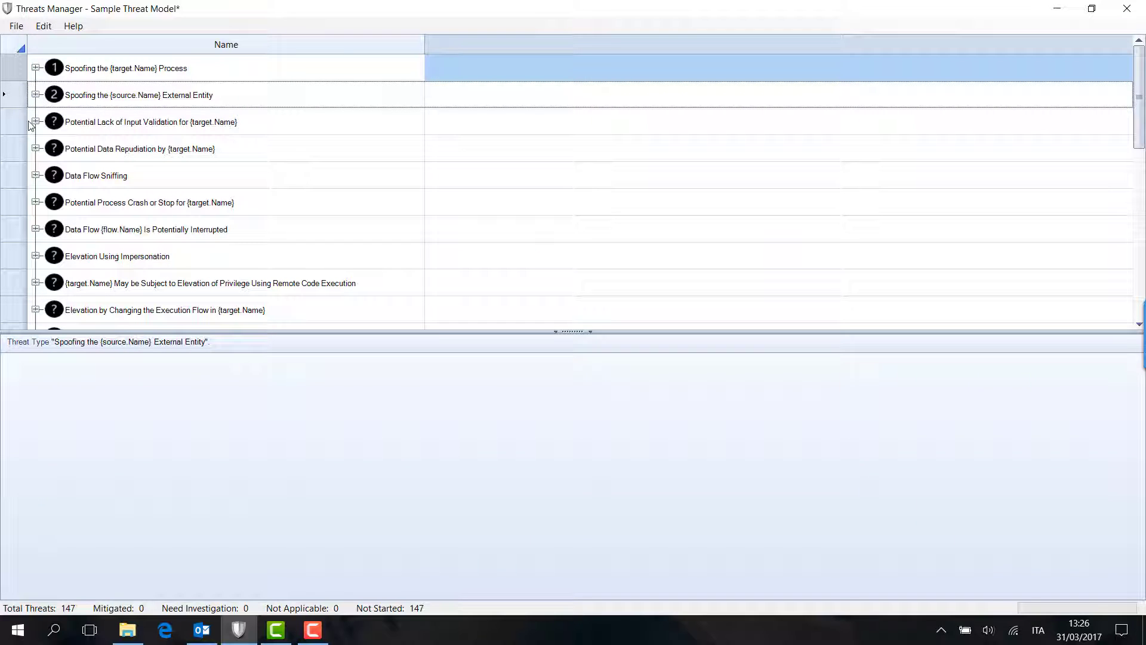
# Expand "Potential Lack of Input Validation for {target.Name}", enlarge its threat list, and show the details of its Request threat to Front-End
pyautogui.click(35, 121)
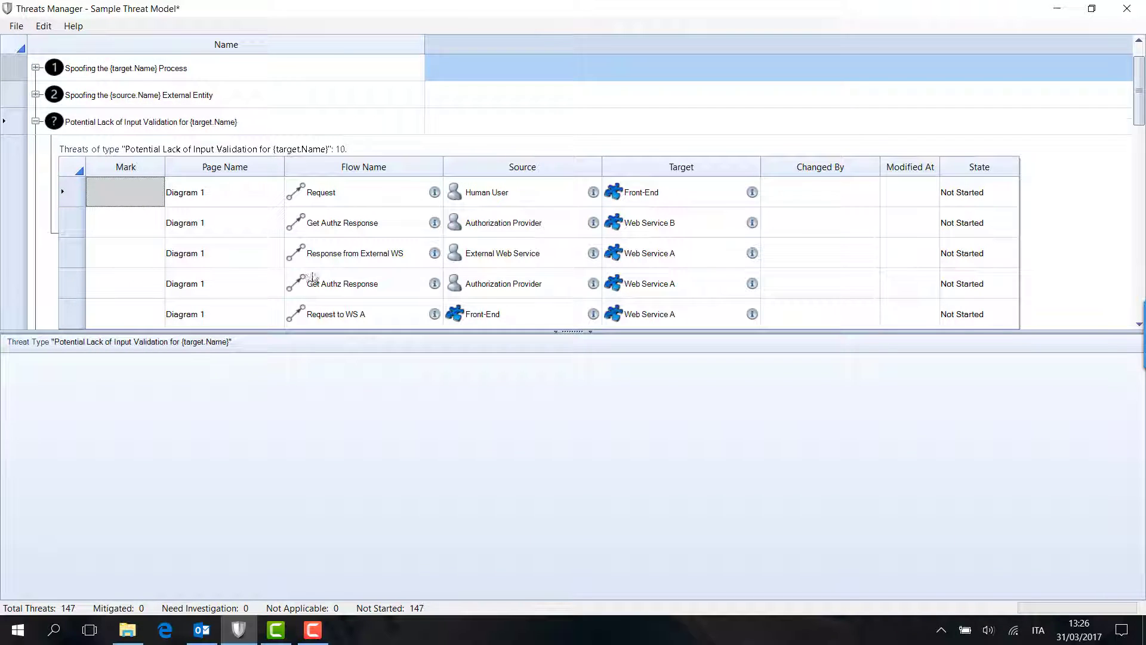
pyautogui.scroll(-3, 306, 272)
pyautogui.scroll(3, 308, 272)
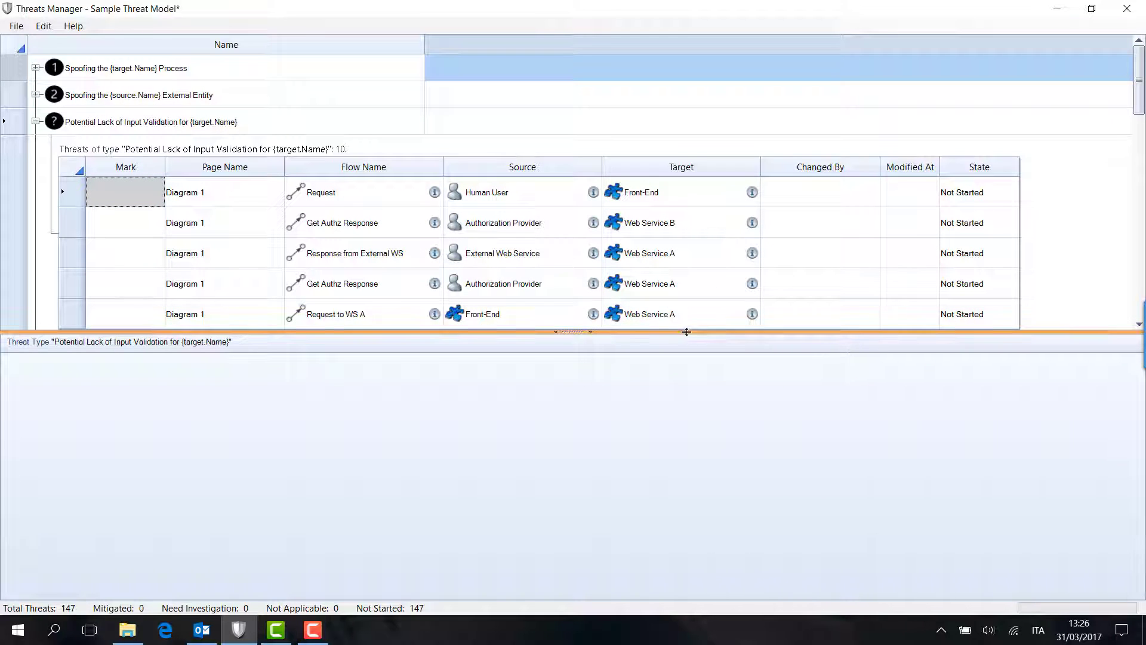
pyautogui.moveTo(689, 382); pyautogui.dragTo(699, 424)
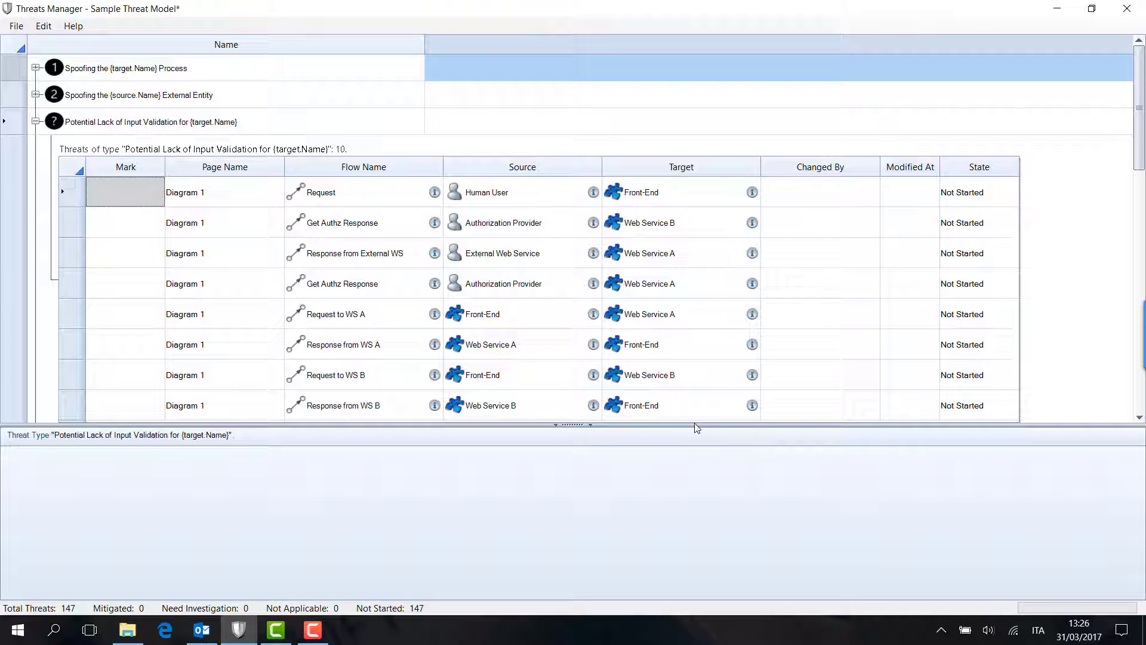
pyautogui.click(654, 422)
pyautogui.click(654, 424)
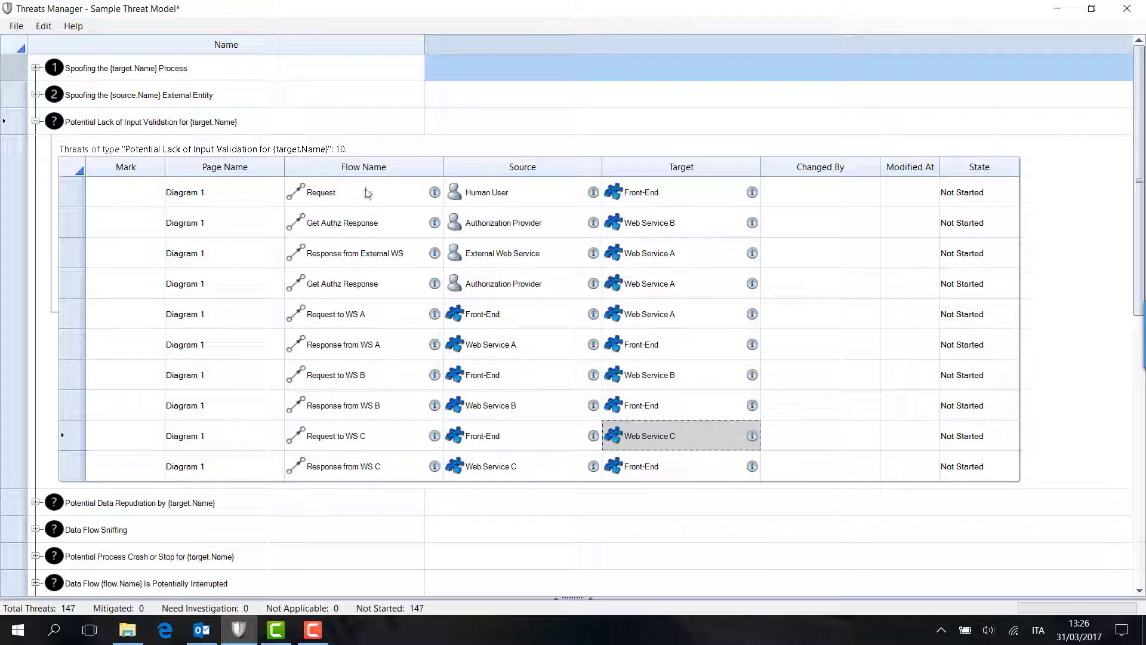
pyautogui.click(153, 204)
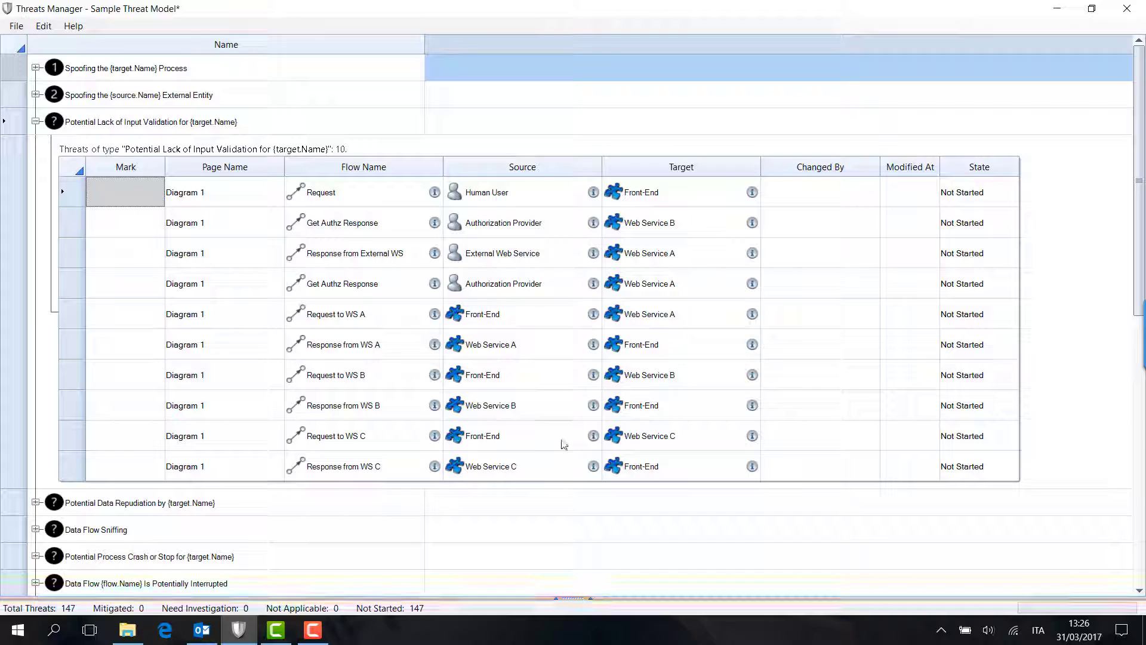
pyautogui.click(573, 598)
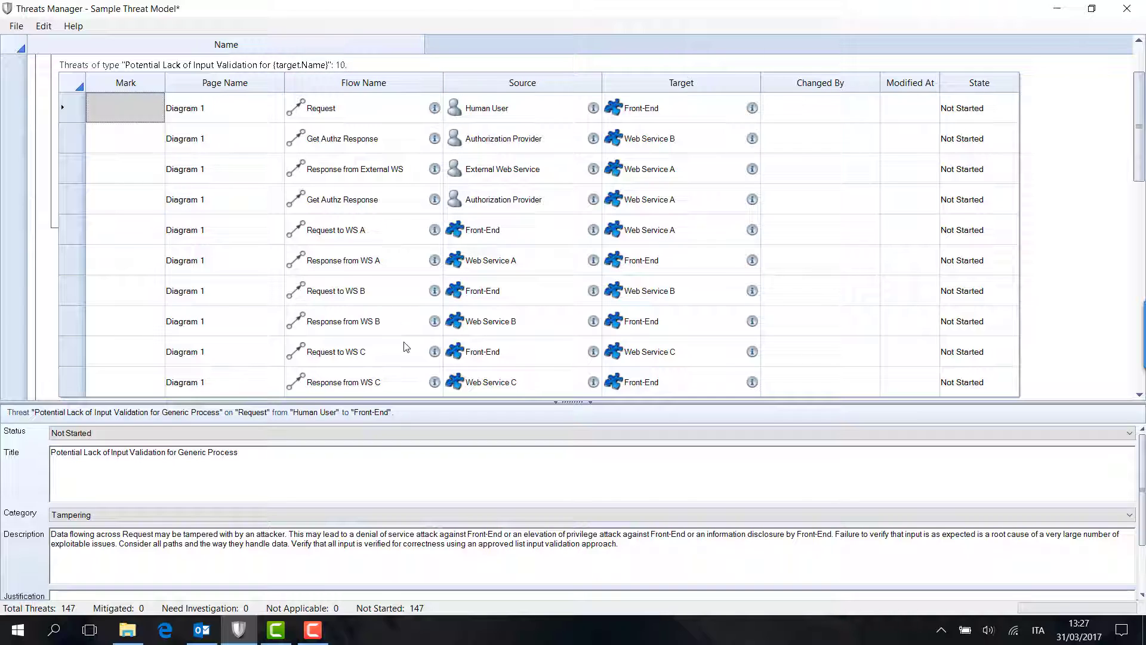
# Mark the first four threats under "Potential Lack of Input Validation for {target.Name}", from Request to Get Authz Response to Web Service A, as Gray
pyautogui.click(142, 107)
pyautogui.rightClick(148, 108)
pyautogui.click(197, 115)
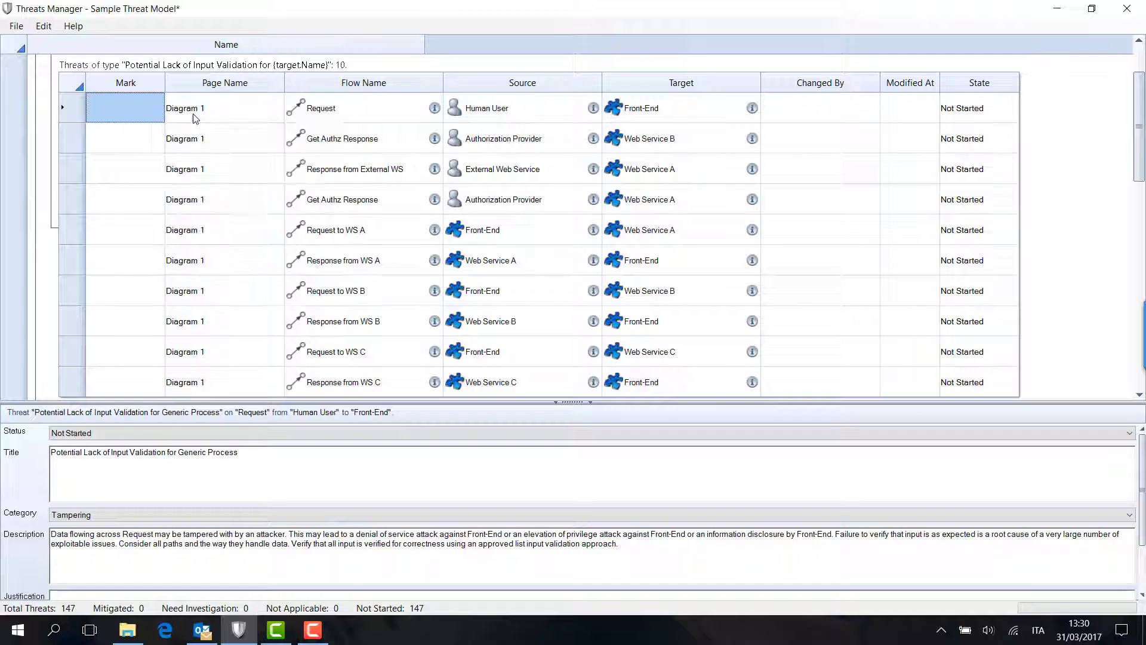
pyautogui.rightClick(130, 136)
pyautogui.click(172, 158)
pyautogui.rightClick(121, 140)
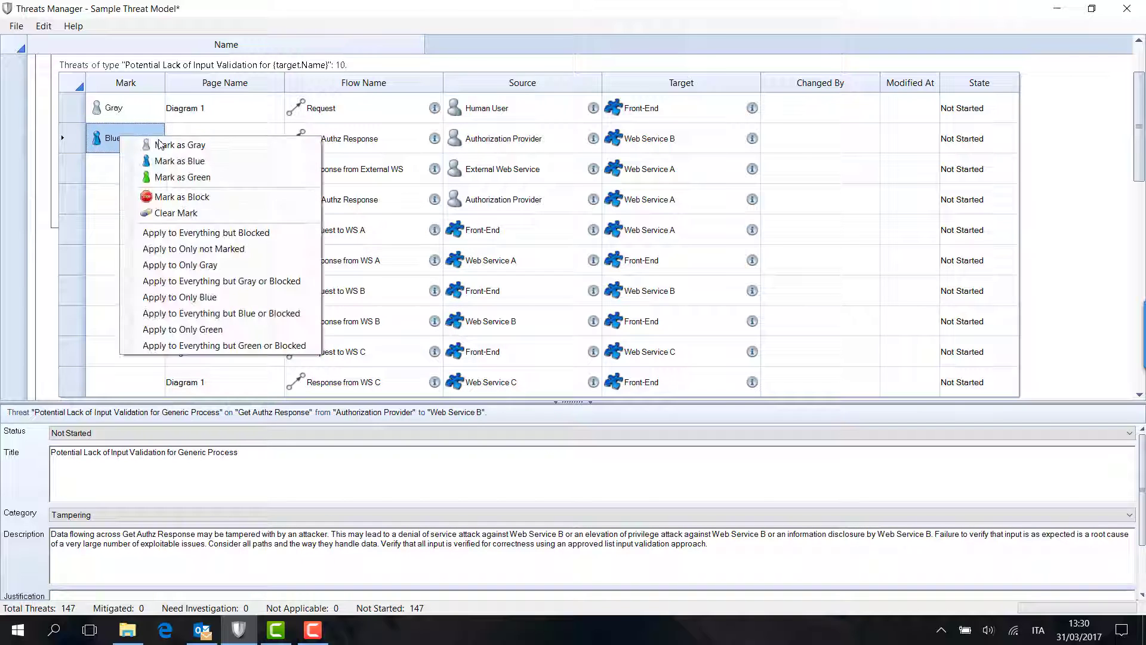
pyautogui.click(156, 147)
pyautogui.rightClick(136, 170)
pyautogui.click(179, 177)
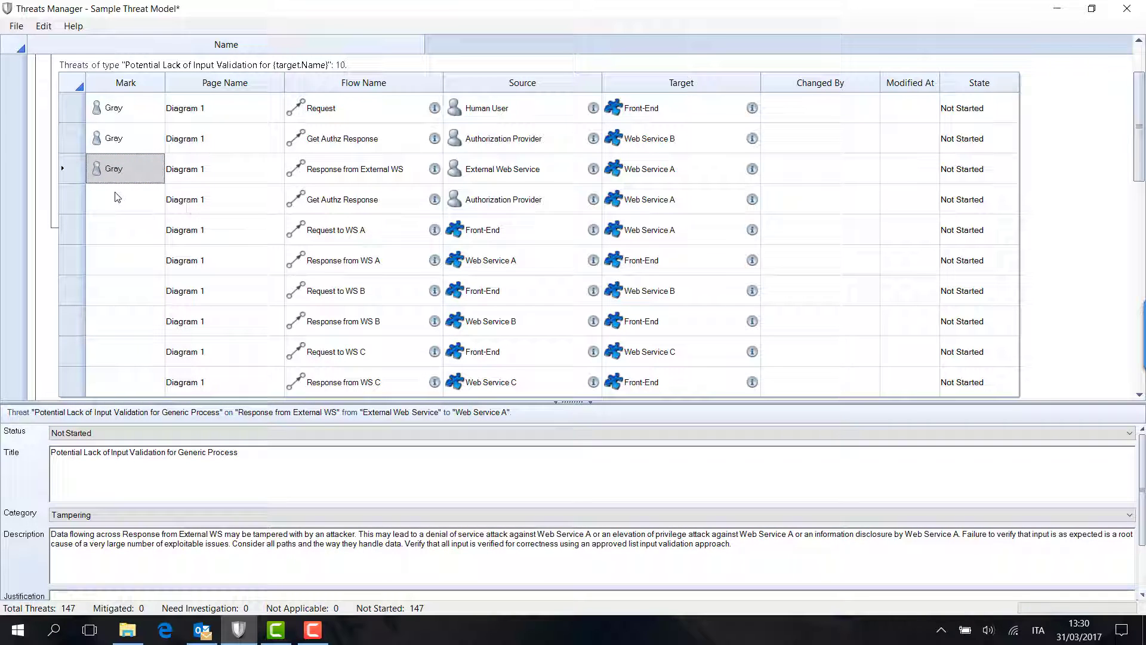
pyautogui.rightClick(119, 197)
pyautogui.click(159, 203)
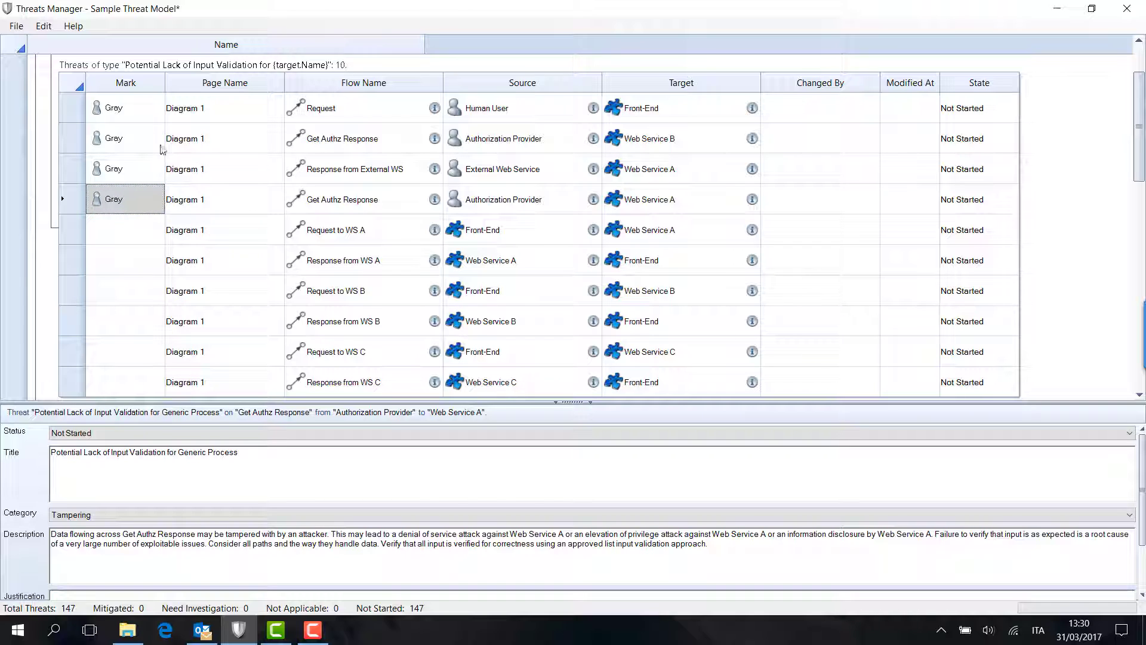
# Set the priority of the Request threat from Human User to Front-End to High
pyautogui.click(154, 111)
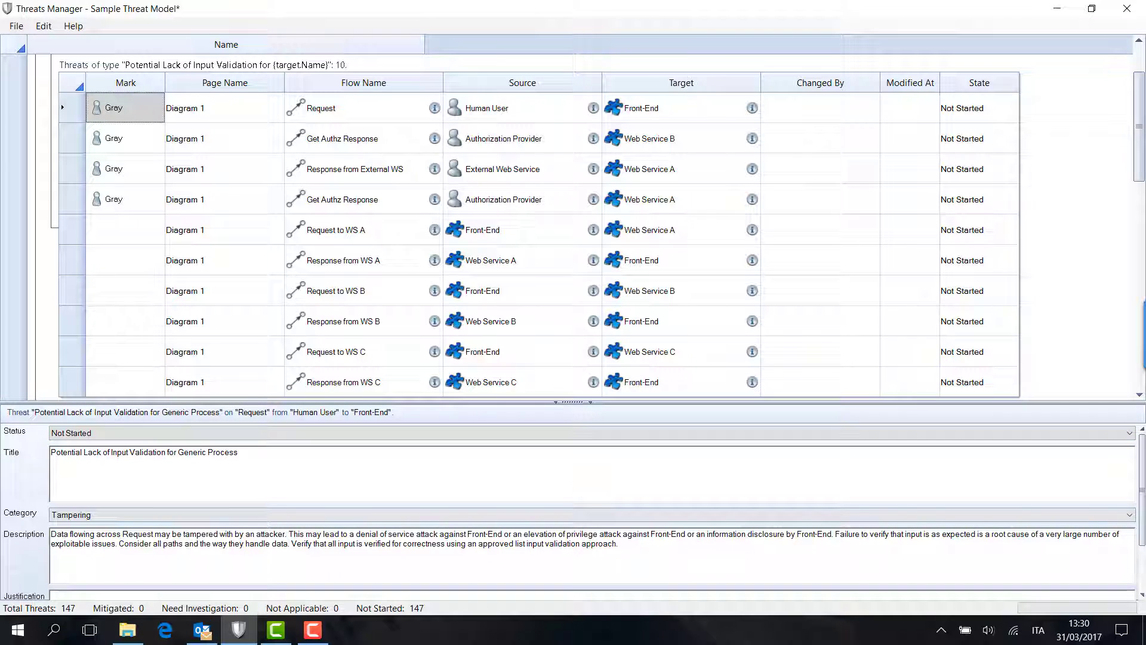
pyautogui.moveTo(1141, 506); pyautogui.dragTo(1141, 554)
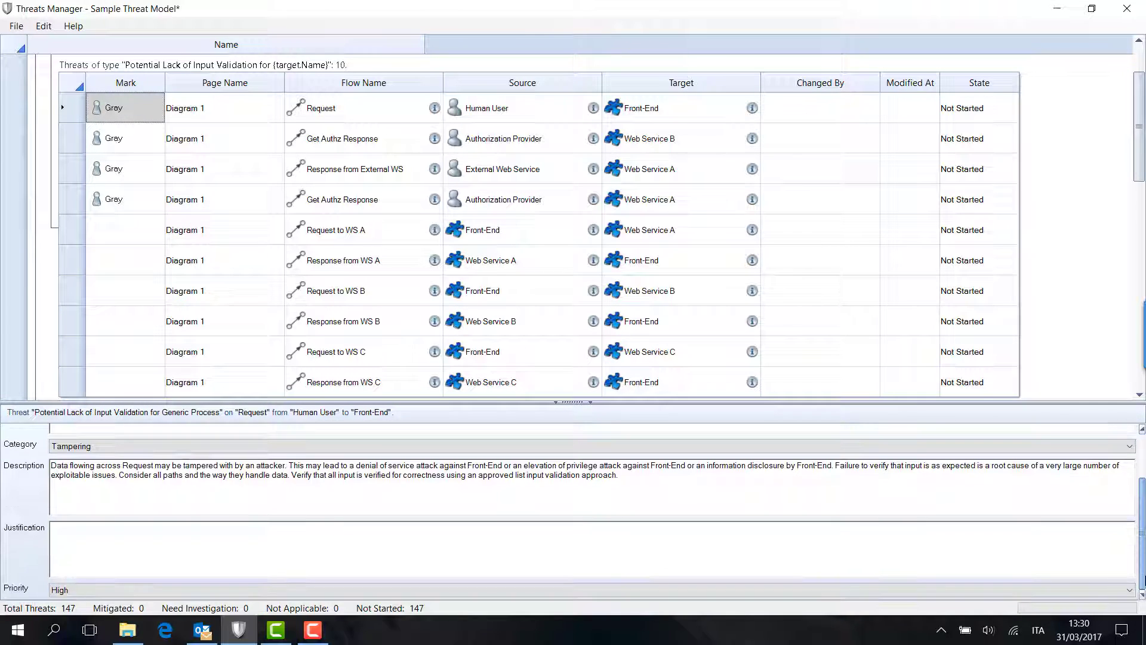
pyautogui.click(327, 591)
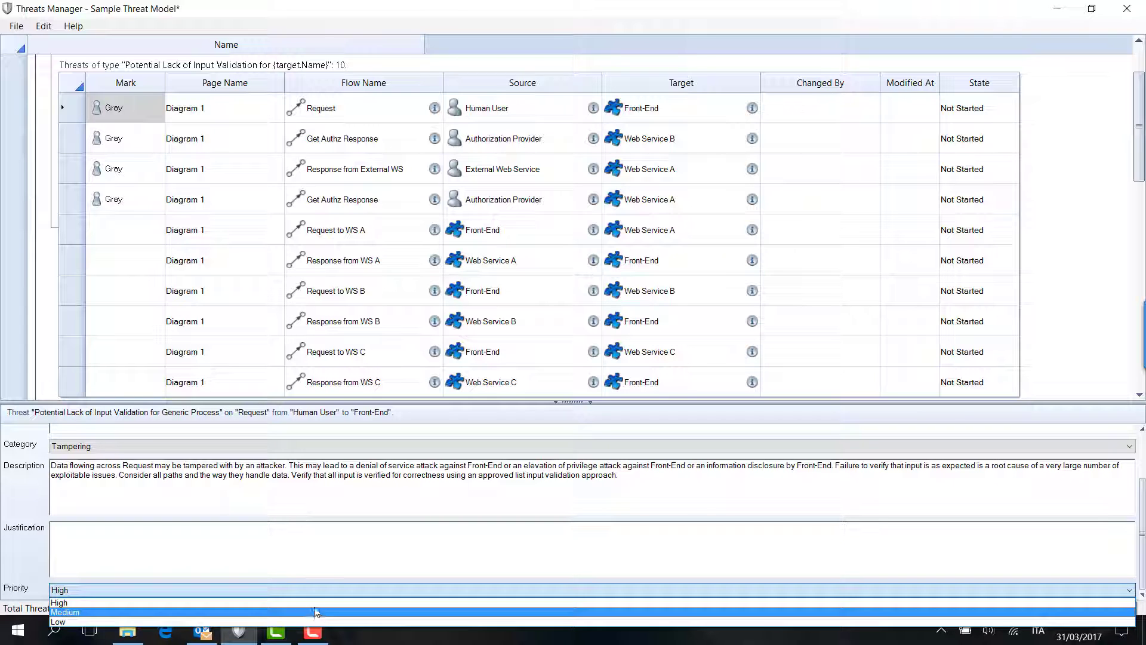
pyautogui.click(314, 604)
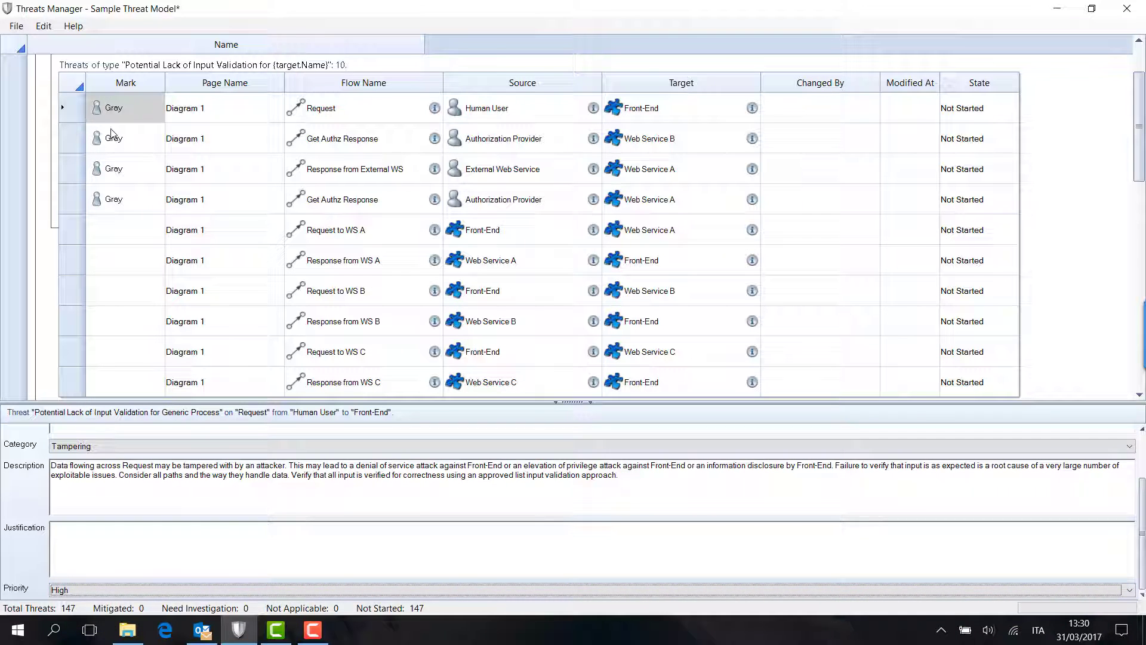
# Set the four gray-marked threats, from Request to Get Authz Response to Web Service A, as modified
pyautogui.click(78, 106)
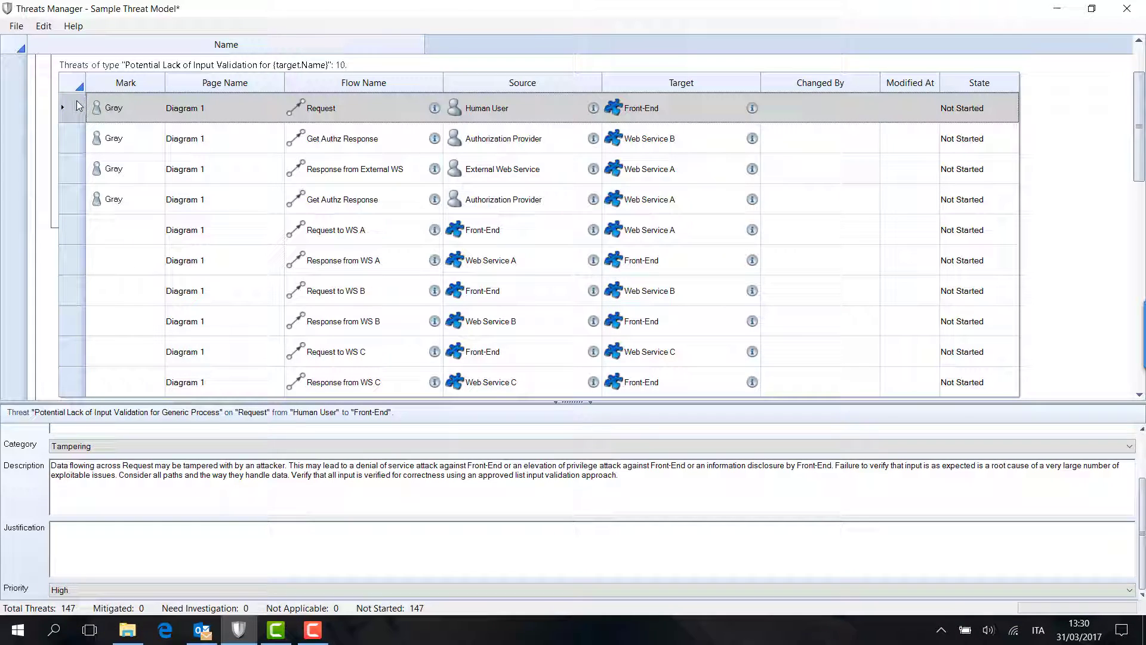
pyautogui.keyDown('shift'); pyautogui.click(77, 199); pyautogui.keyUp('shift')
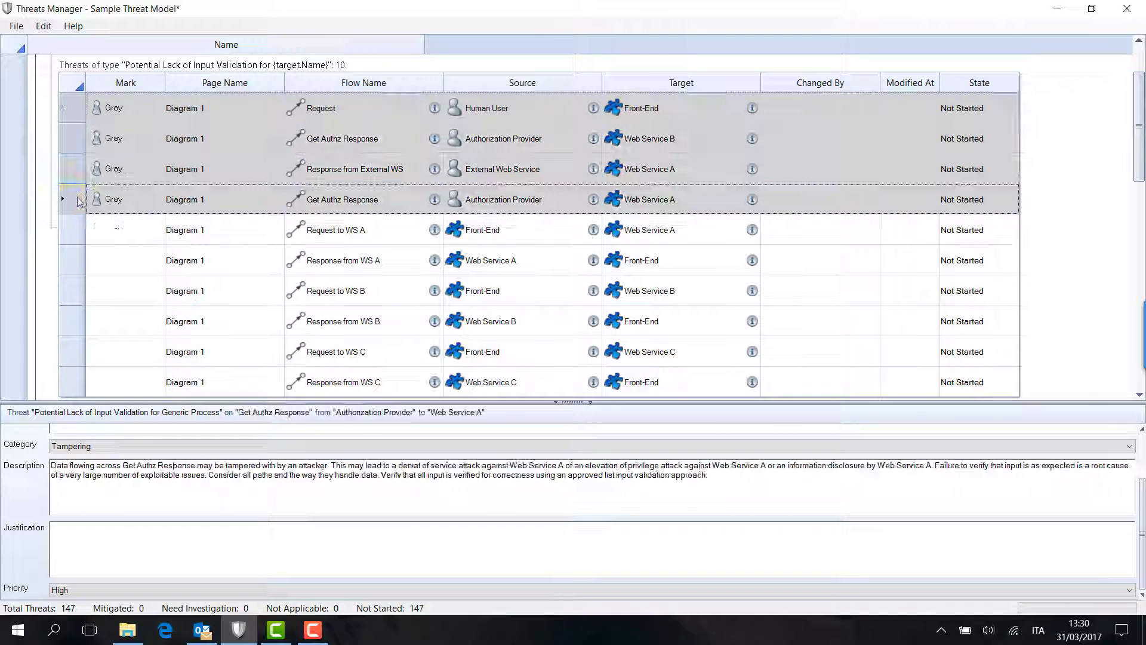
pyautogui.click(43, 27)
pyautogui.click(43, 26)
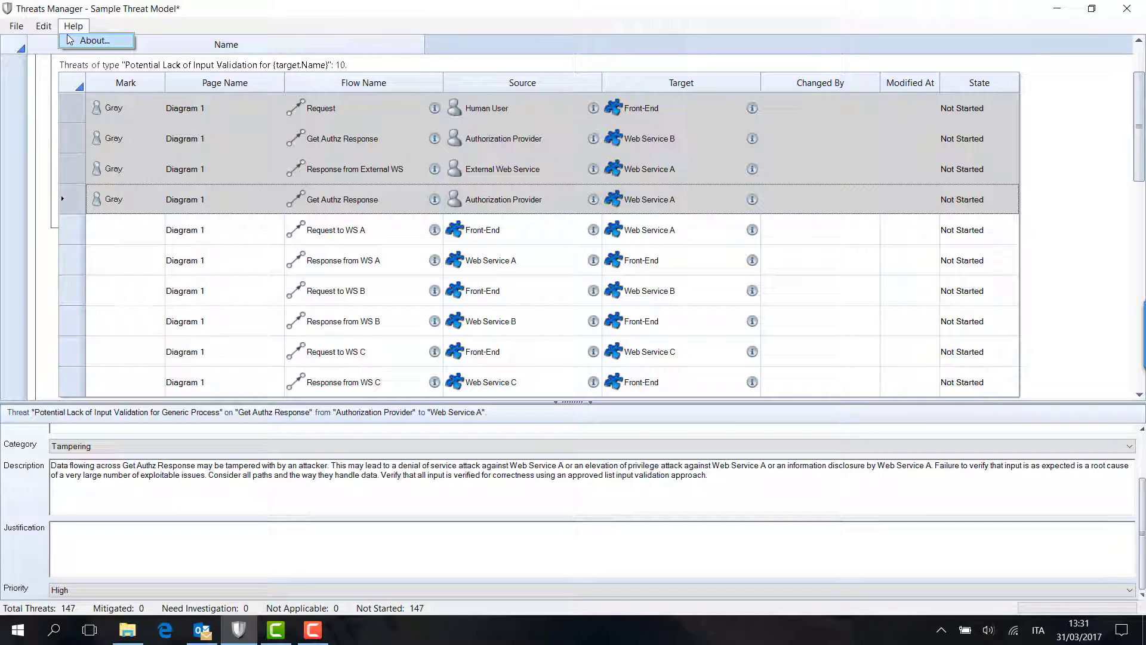
pyautogui.click(43, 27)
pyautogui.click(79, 84)
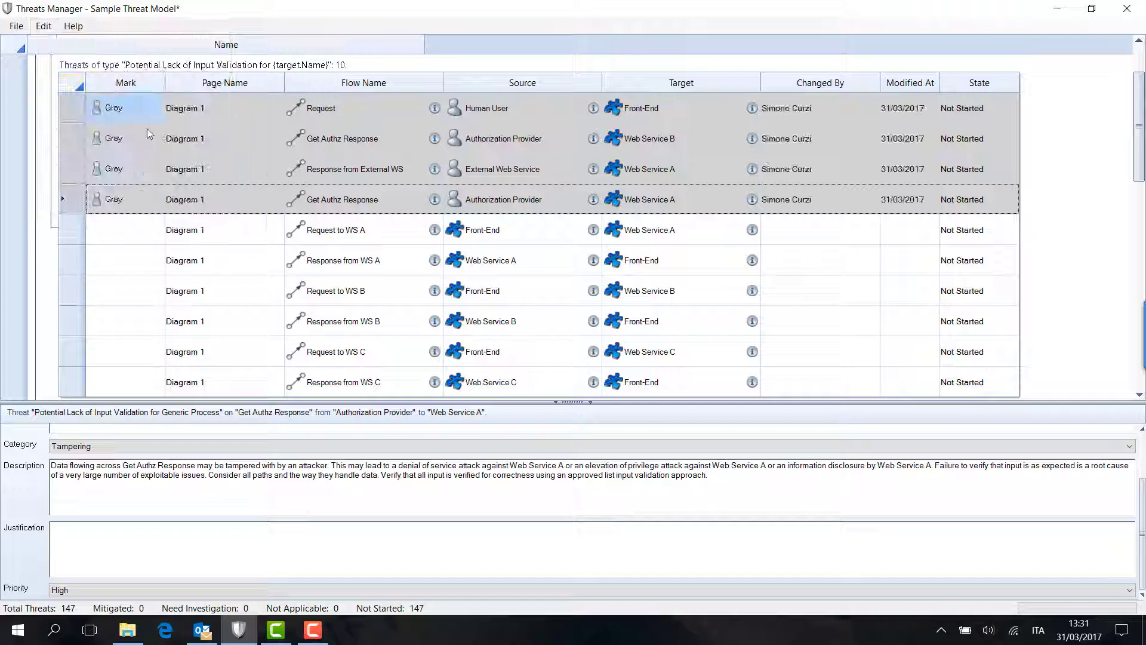
# Set the priority of the unmarked Request to WS A threat to Medium
pyautogui.click(121, 232)
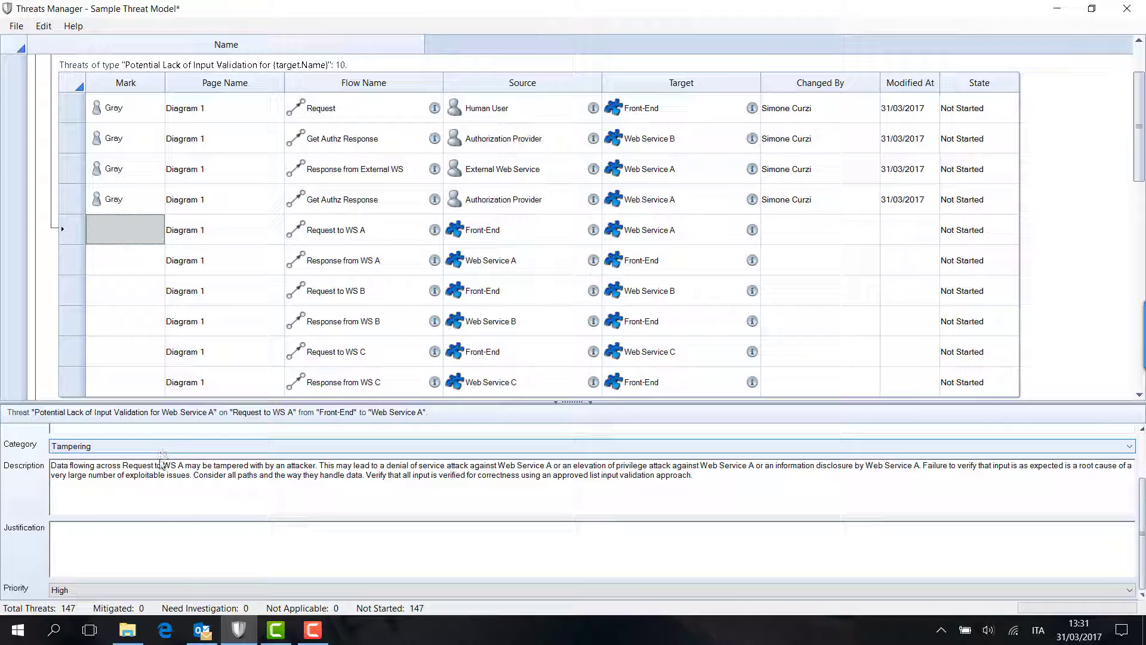
pyautogui.click(179, 590)
pyautogui.click(185, 612)
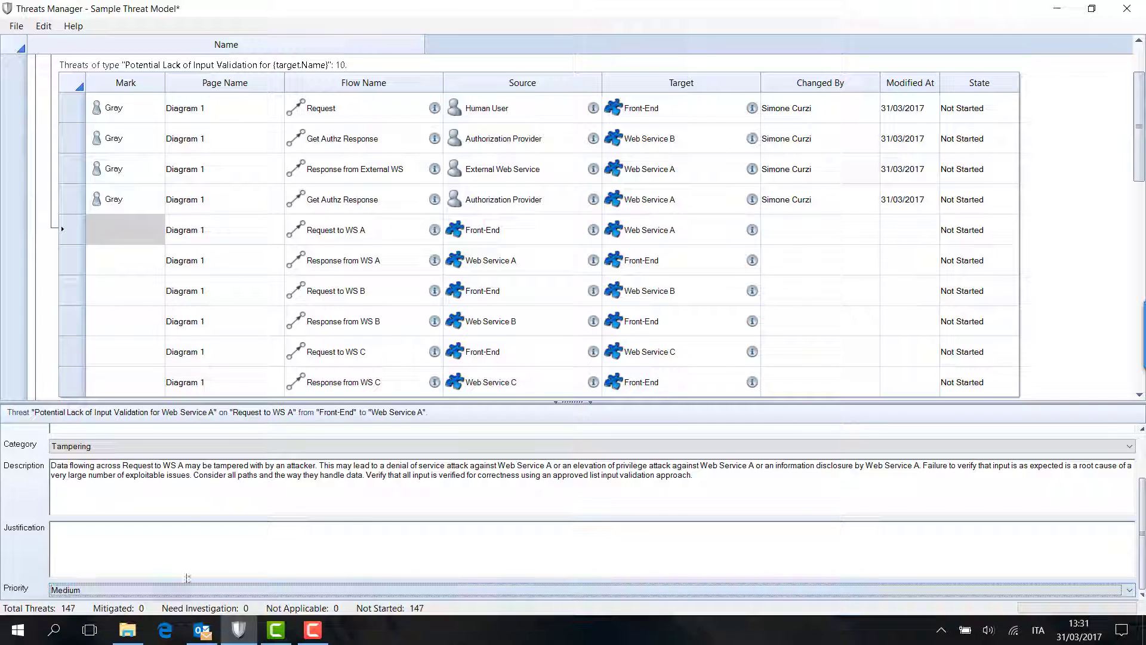
# Apply the Request to WS A threat's values to everything but gray or blocked threats and show the details of Response from WS A
pyautogui.rightClick(125, 230)
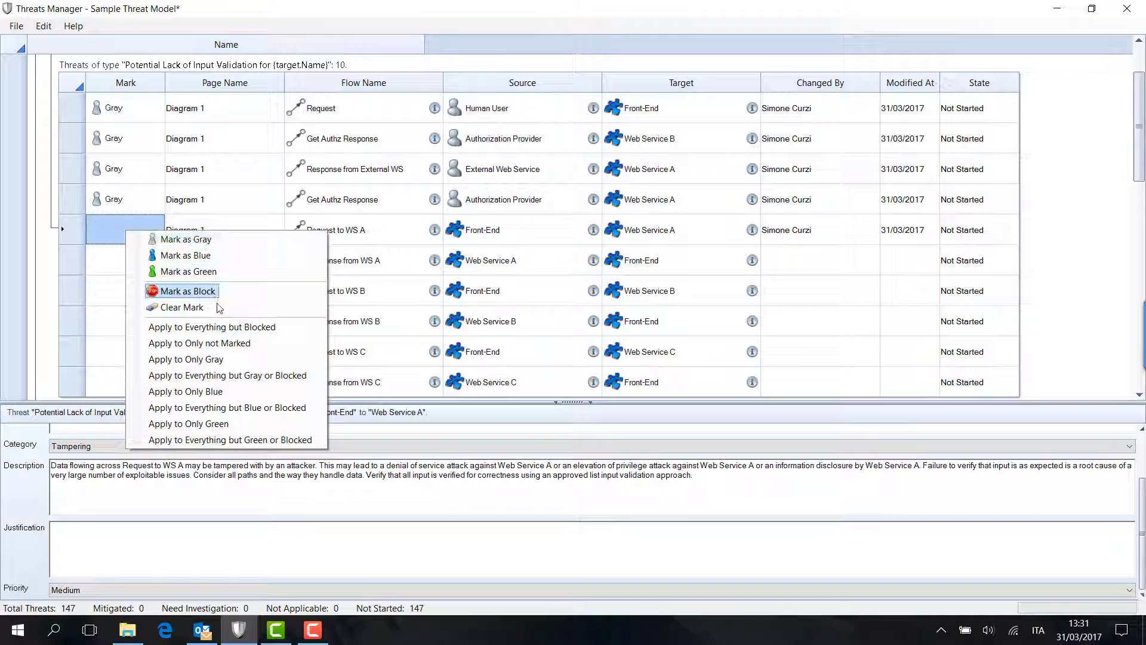
pyautogui.click(230, 374)
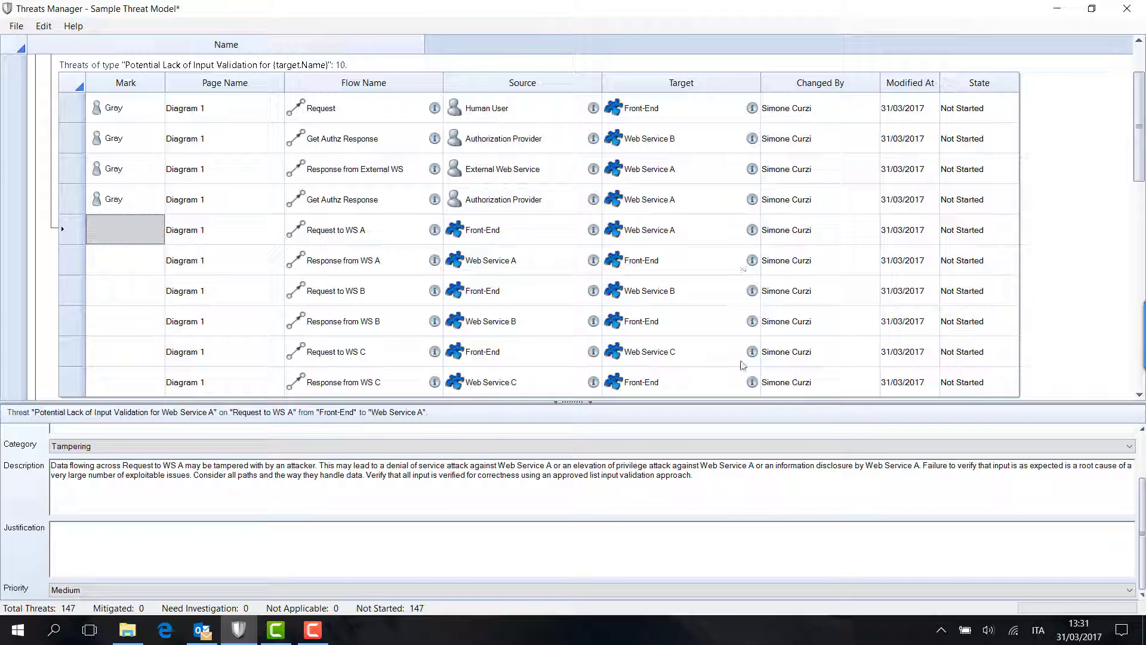
pyautogui.click(142, 268)
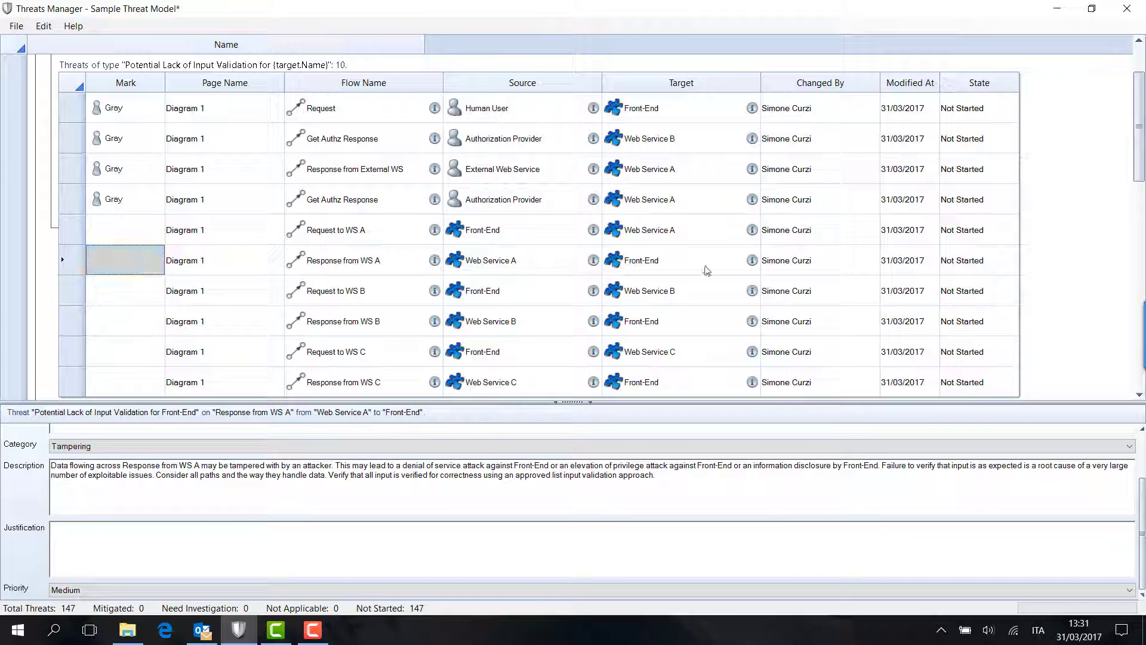
# Collapse the "Potential Lack of Input Validation for {target.Name}" threat type
pyautogui.moveTo(1137, 170); pyautogui.dragTo(1129, 136)
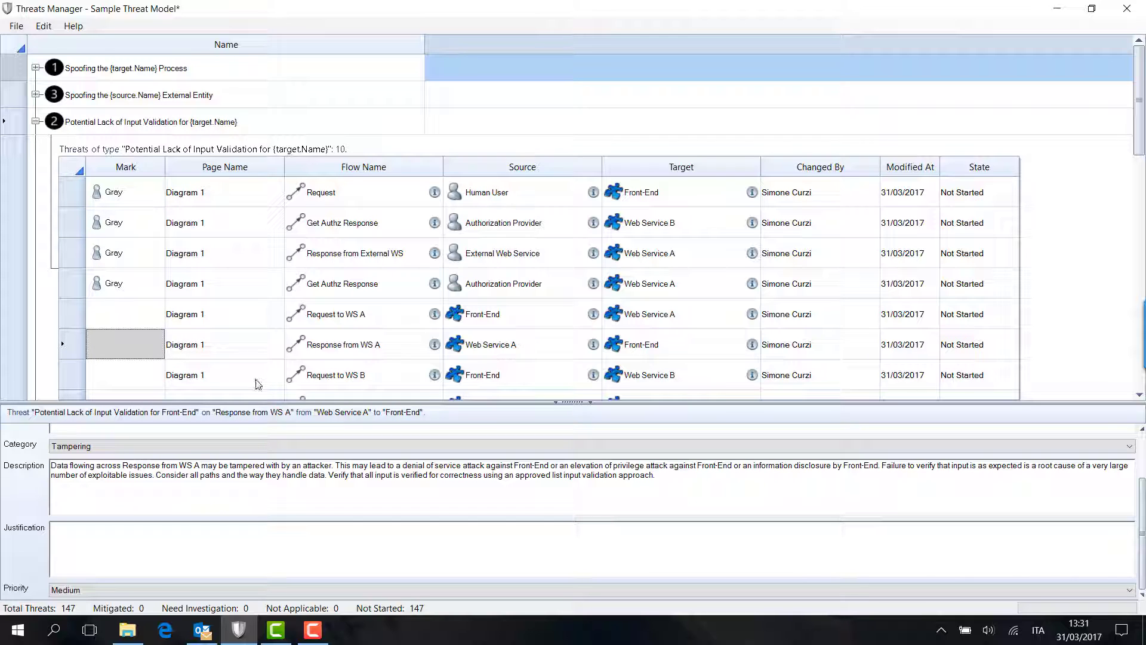
pyautogui.click(35, 122)
pyautogui.scroll(-5, 149, 213)
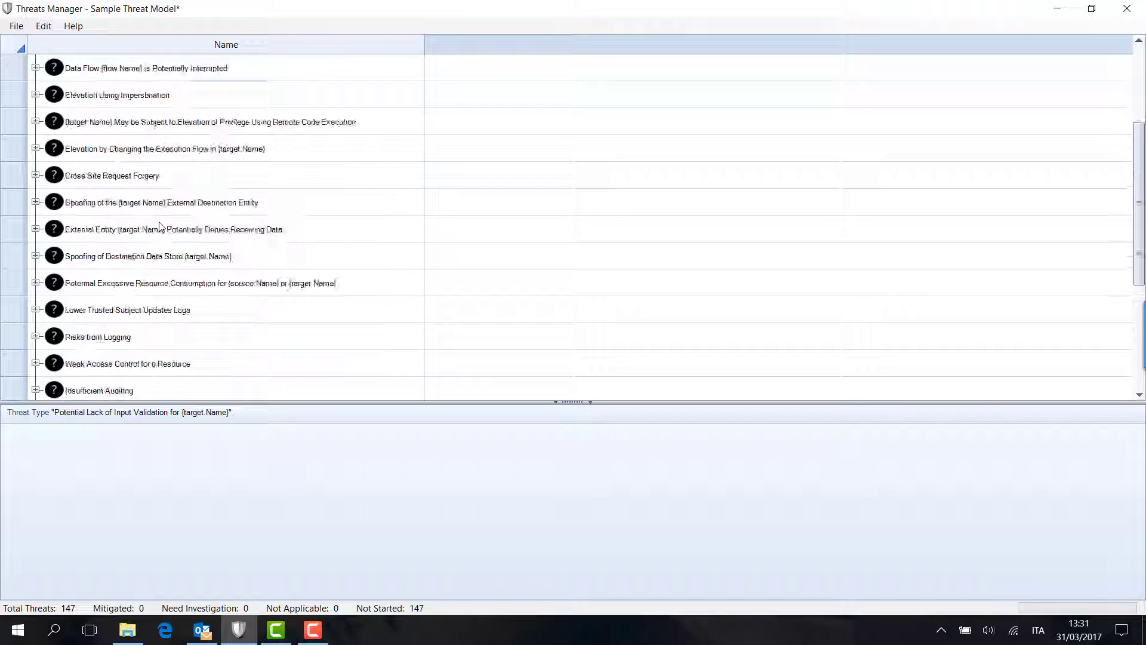